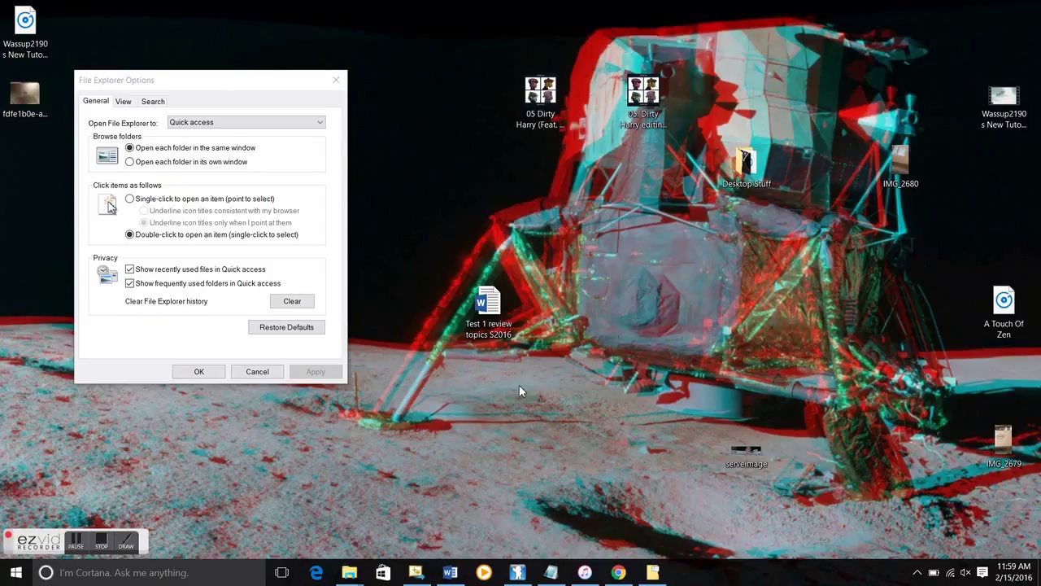
# Turn off hiding extensions for known file types in the folder view settings, then apply and close the options
pyautogui.click(322, 225)
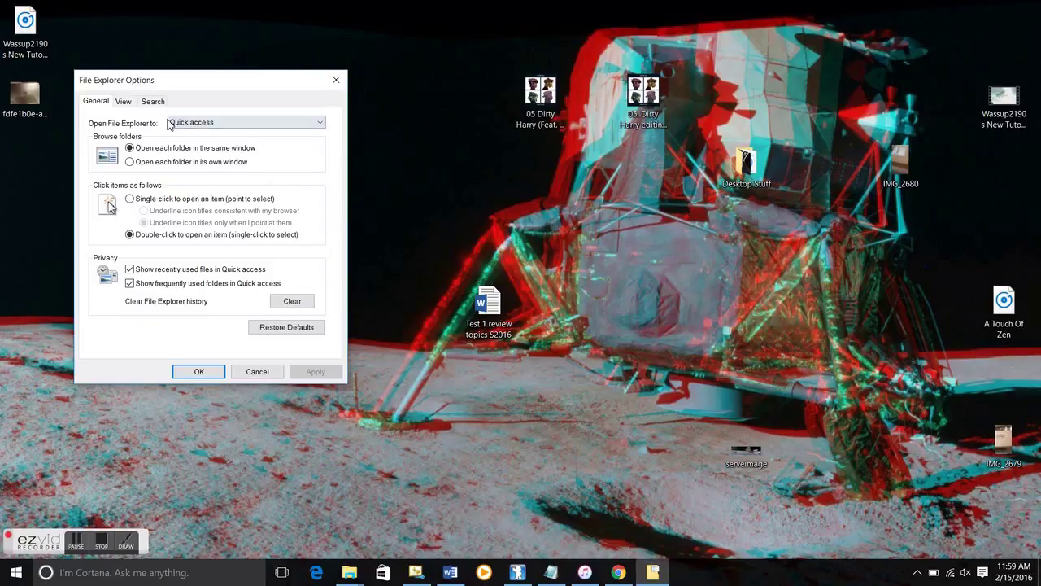
pyautogui.click(128, 103)
pyautogui.click(353, 237)
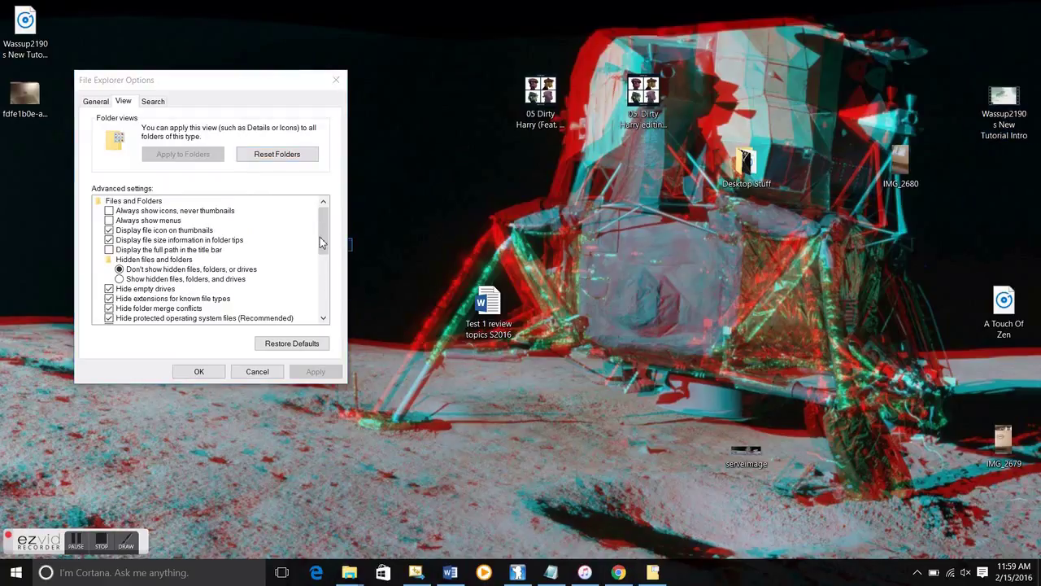
pyautogui.moveTo(321, 229); pyautogui.dragTo(338, 258)
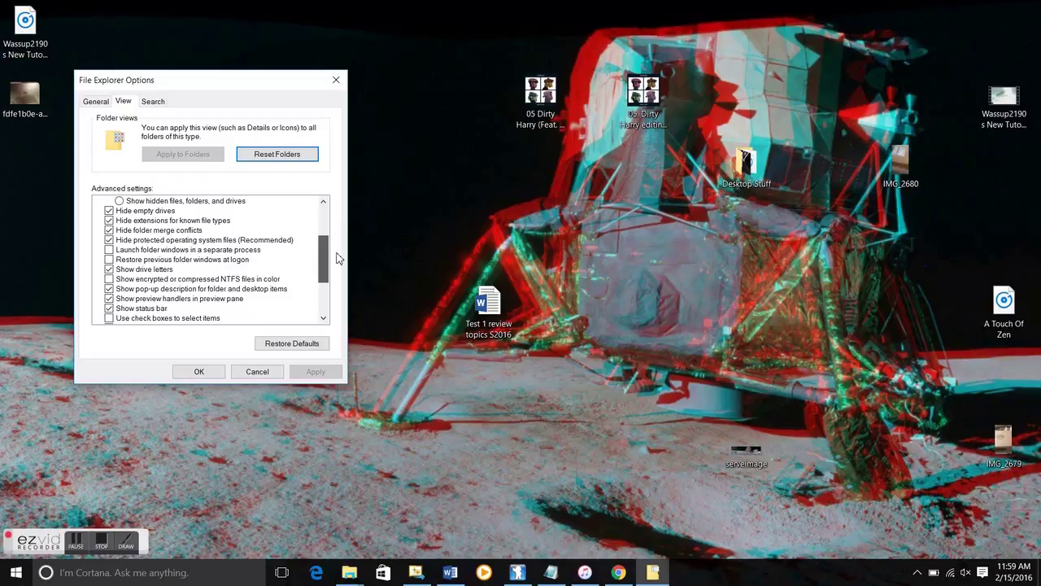
pyautogui.moveTo(339, 258); pyautogui.dragTo(344, 230)
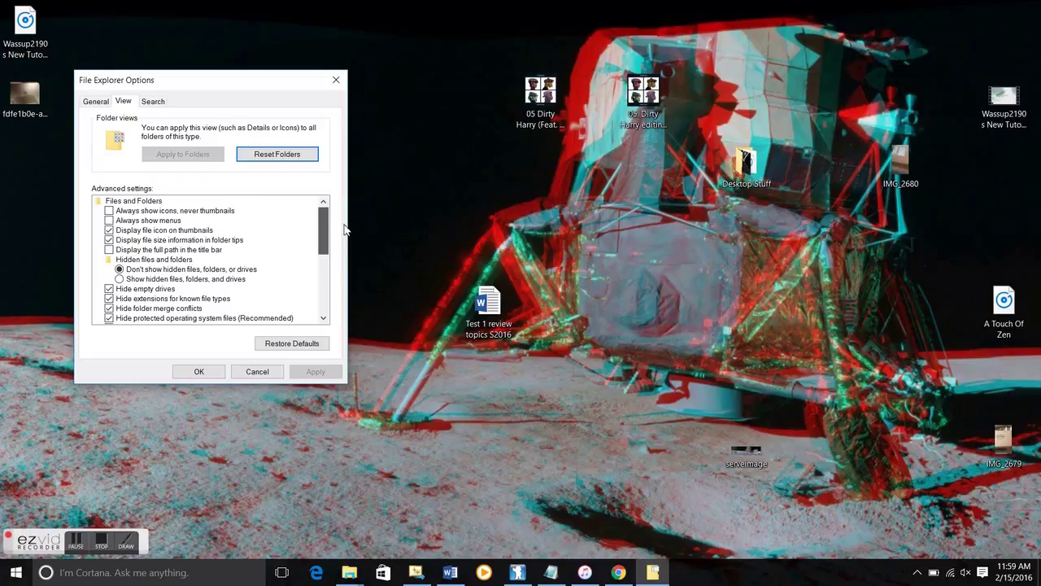
pyautogui.moveTo(345, 230); pyautogui.dragTo(346, 235)
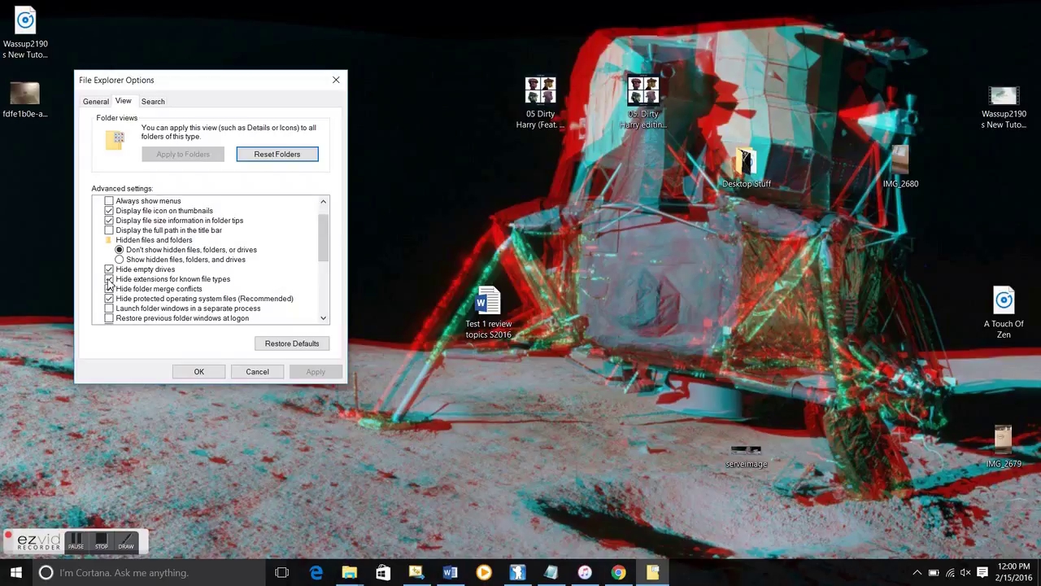
pyautogui.click(109, 279)
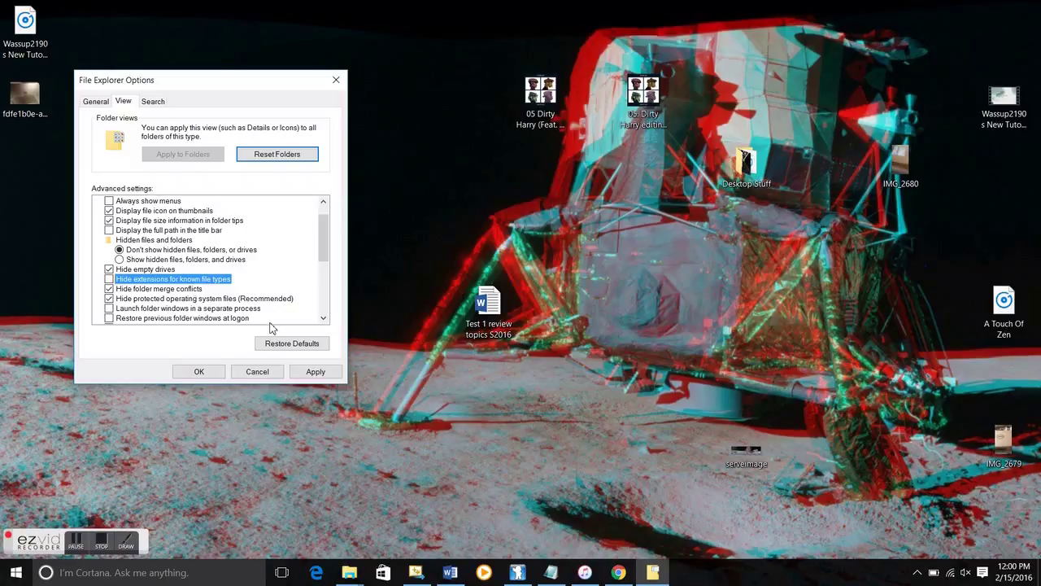
pyautogui.click(307, 372)
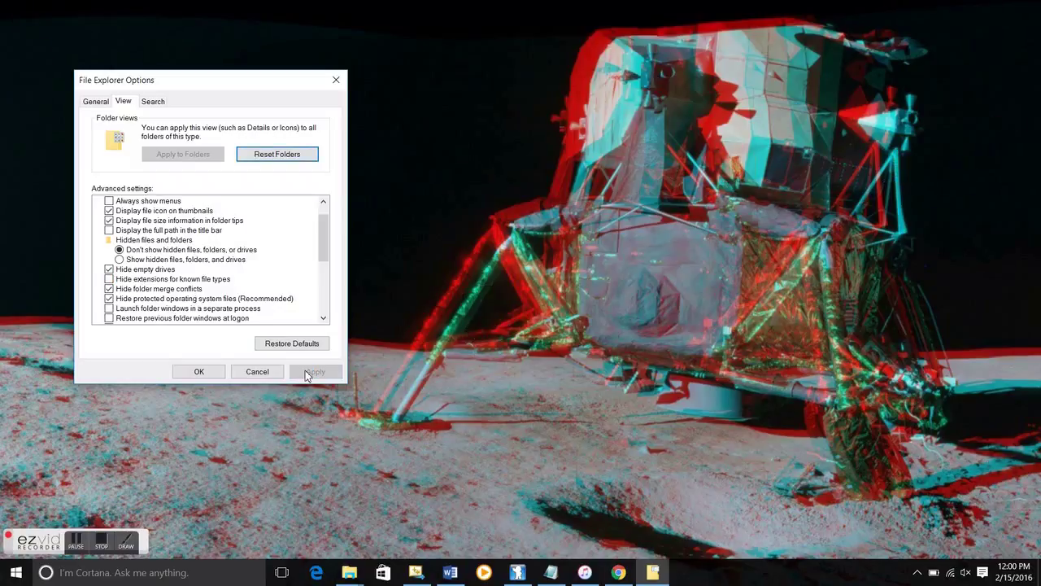
pyautogui.click(220, 371)
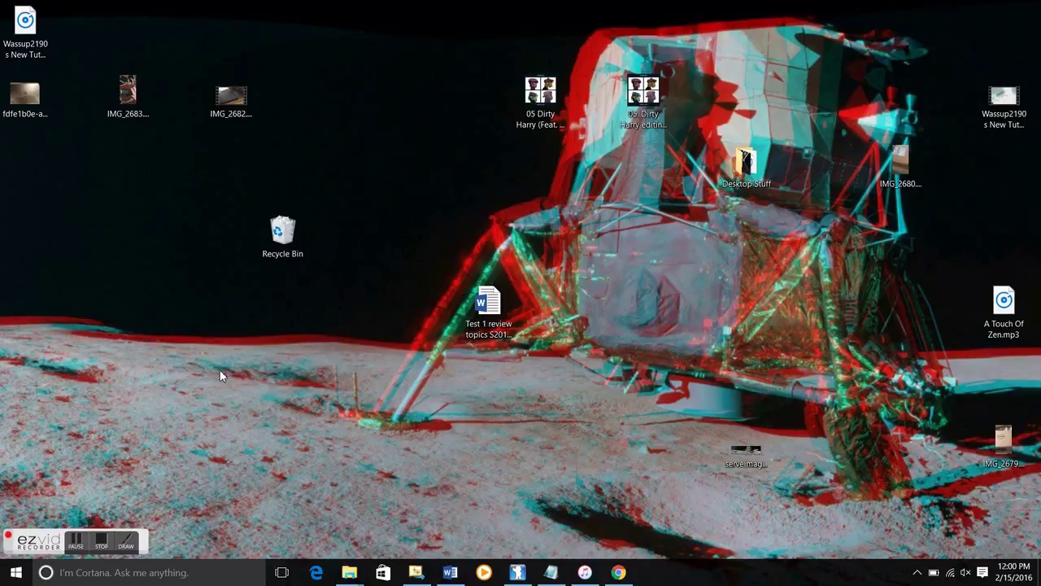
# Switch to iTunes and view the file picker for adding a file to the library, then cancel it
pyautogui.click(585, 572)
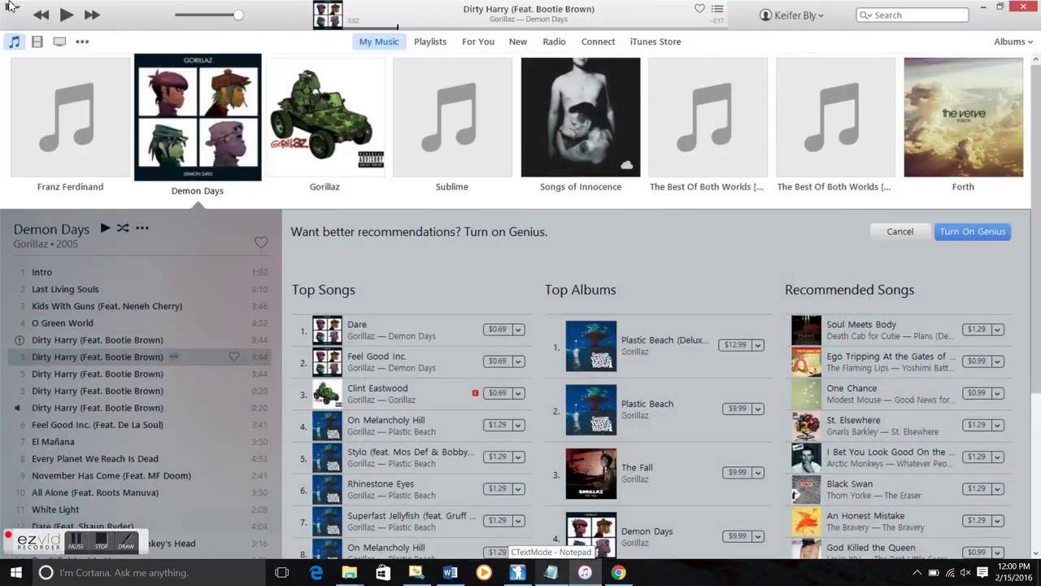
pyautogui.click(15, 10)
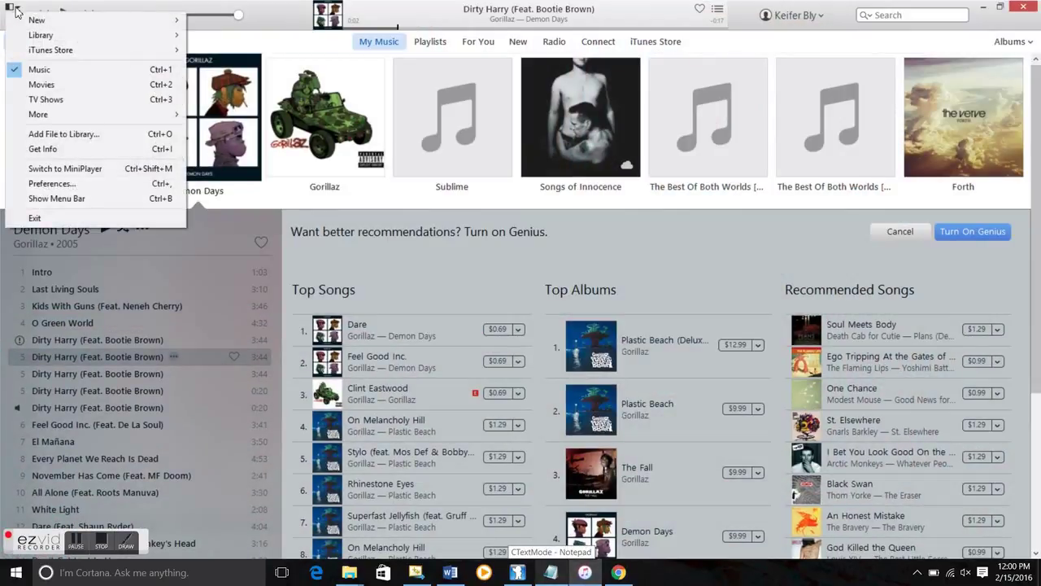
pyautogui.click(49, 133)
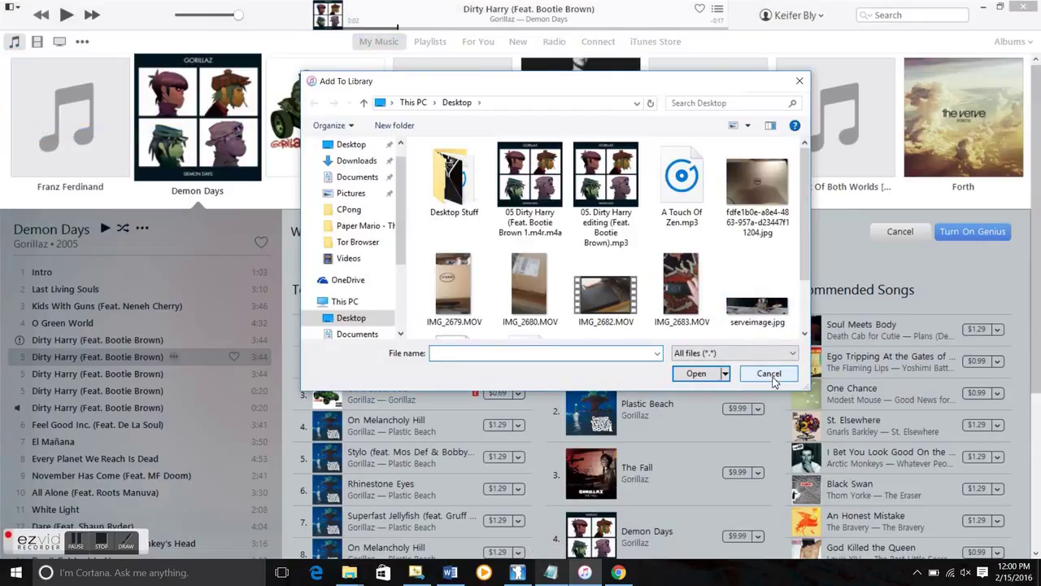
pyautogui.click(769, 374)
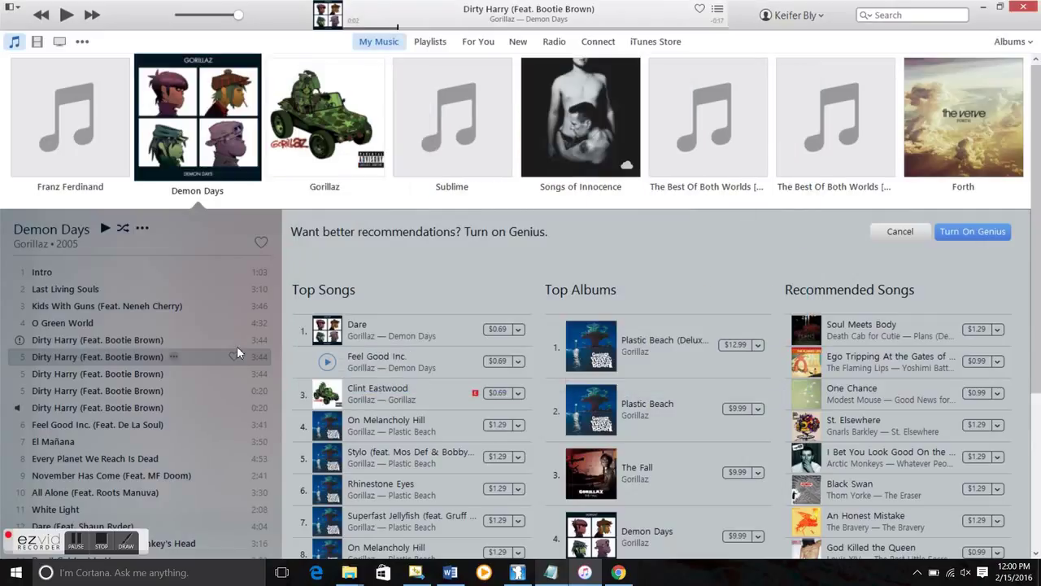
# Examine the start and stop options of the second listed Dirty Harry song on the Demon Days album
pyautogui.click(150, 359)
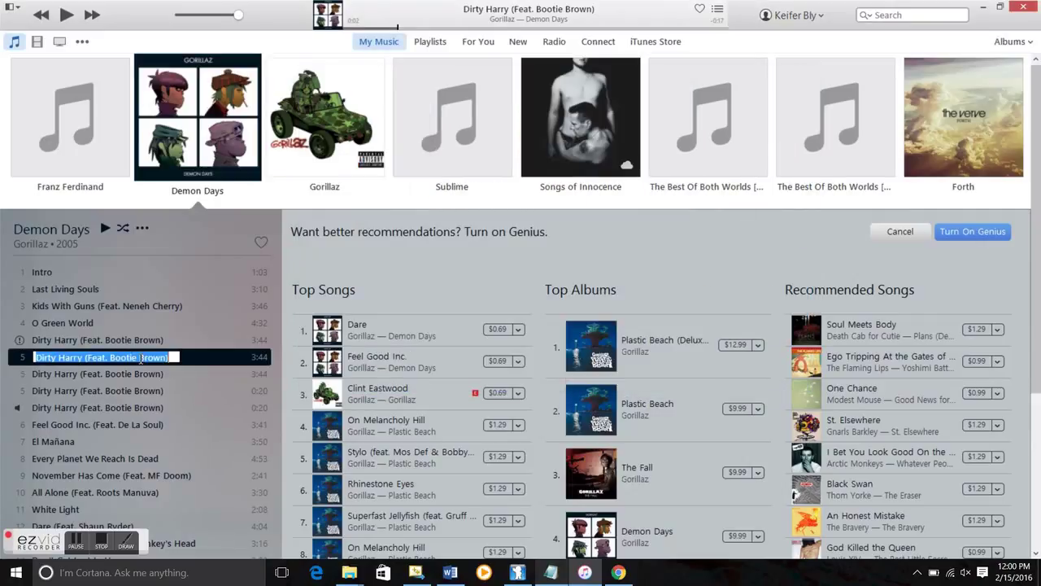
pyautogui.rightClick(198, 360)
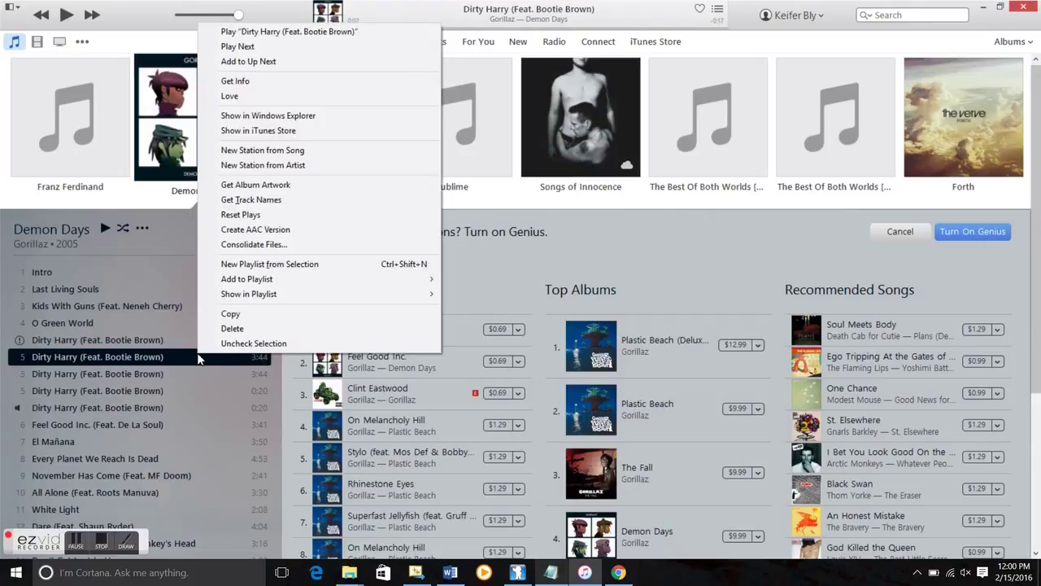
pyautogui.click(235, 83)
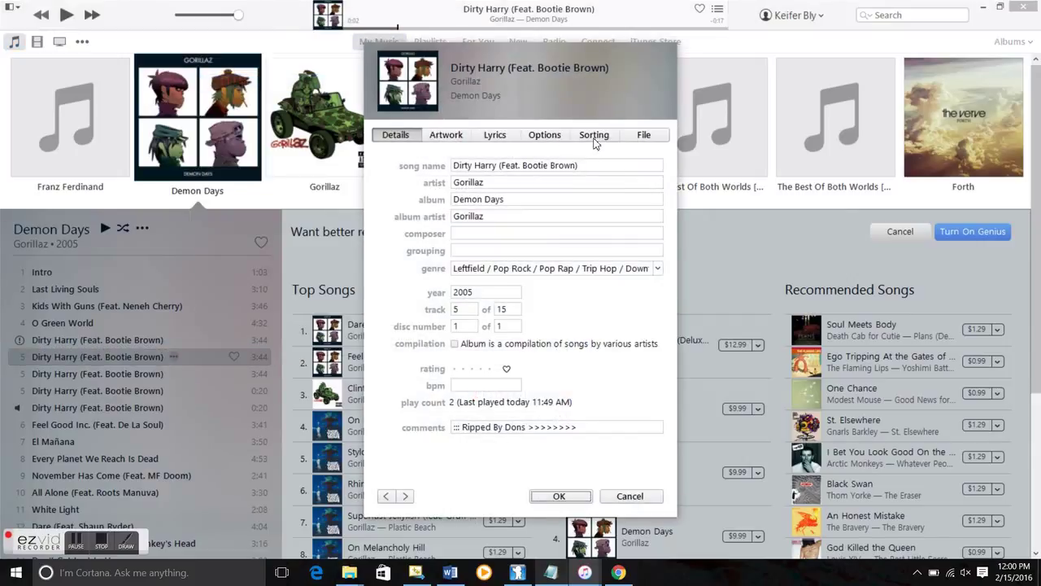
pyautogui.click(548, 137)
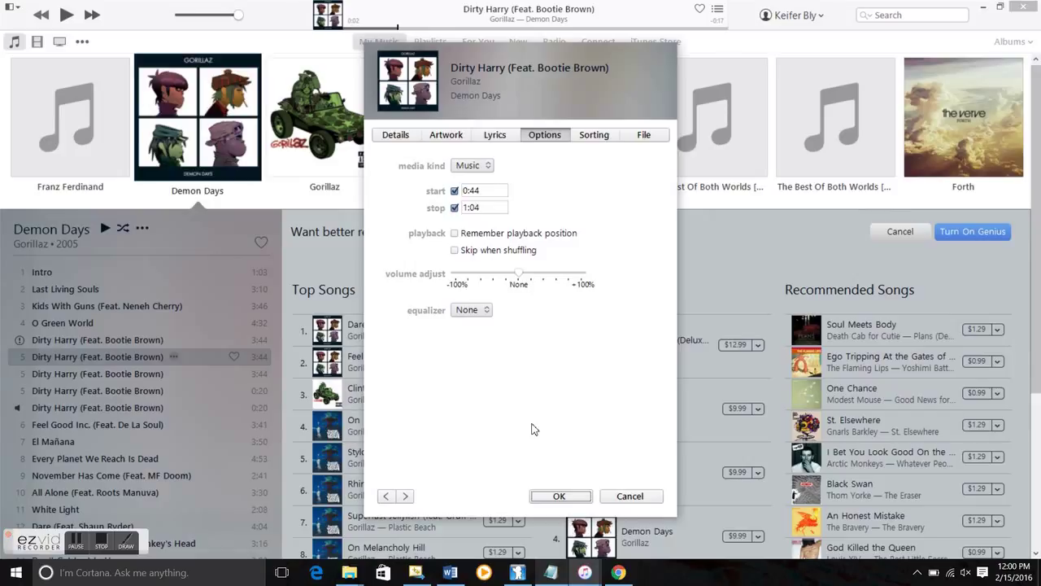
pyautogui.click(560, 497)
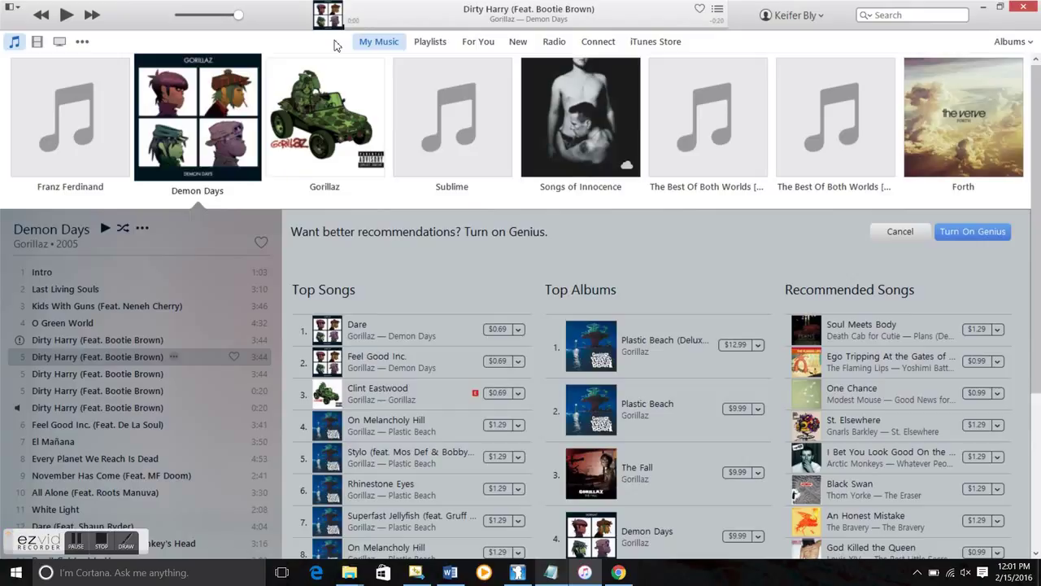
# Dismiss the request to locate the missing song, then briefly play the third listed Dirty Harry song and pause it
pyautogui.click(66, 15)
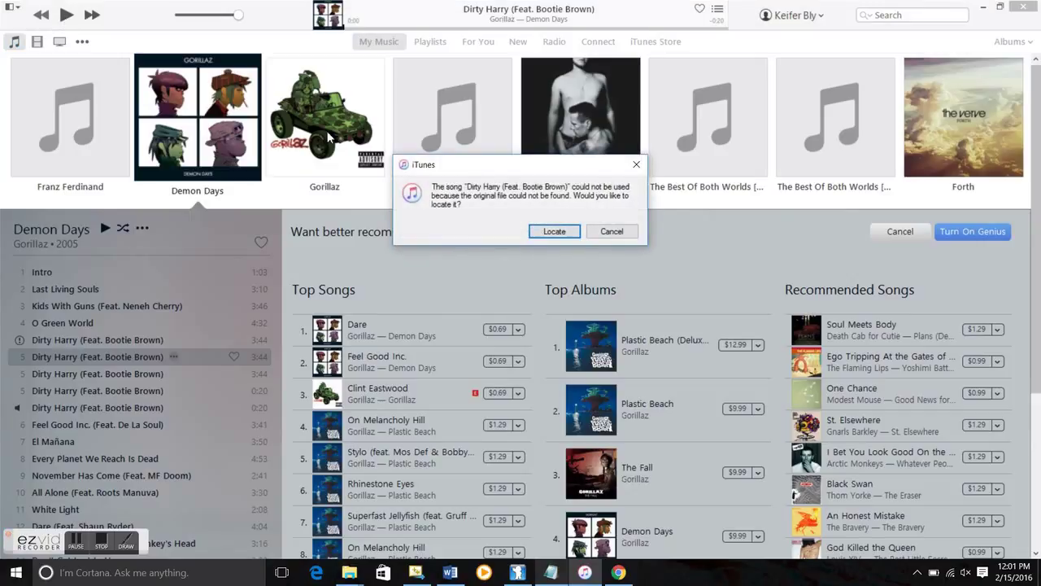
pyautogui.click(611, 232)
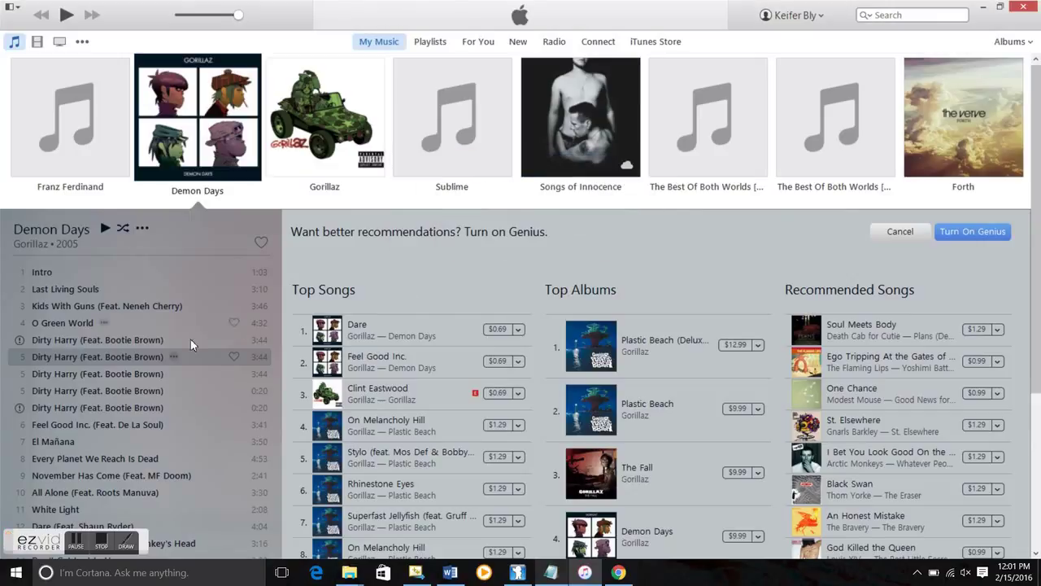
pyautogui.click(123, 375)
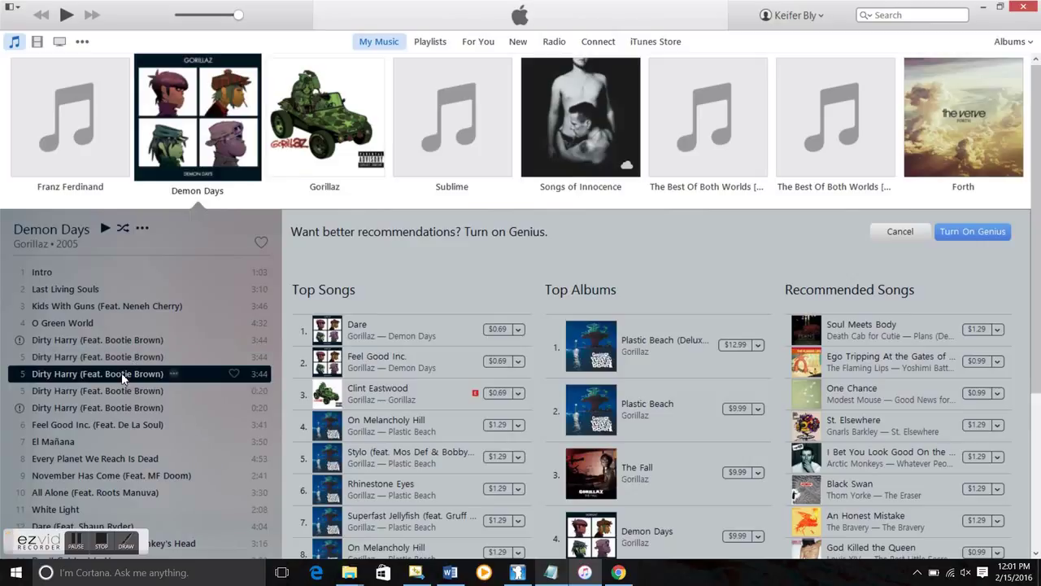
pyautogui.rightClick(122, 376)
pyautogui.doubleClick(117, 374)
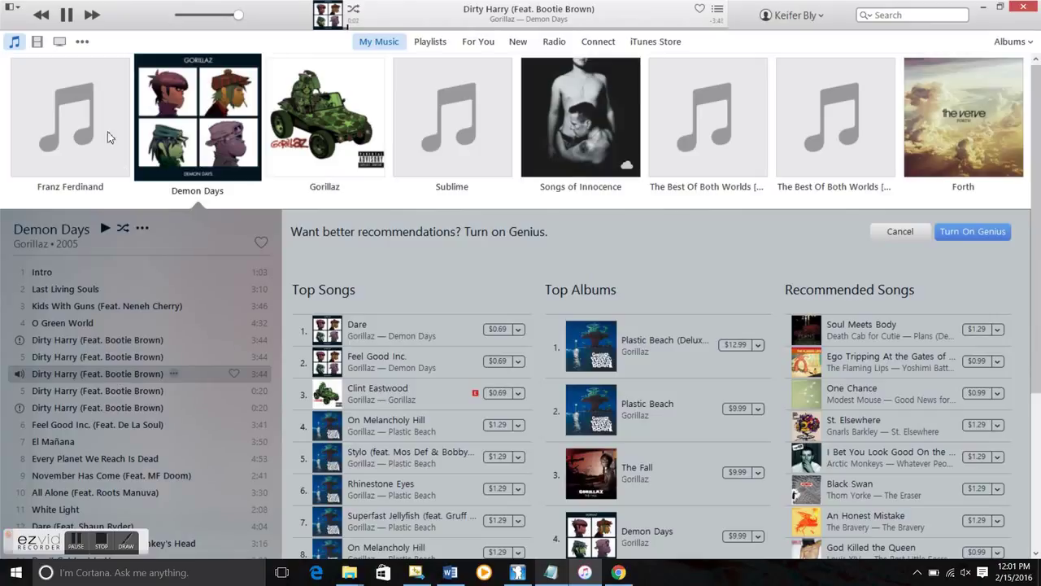
pyautogui.click(67, 15)
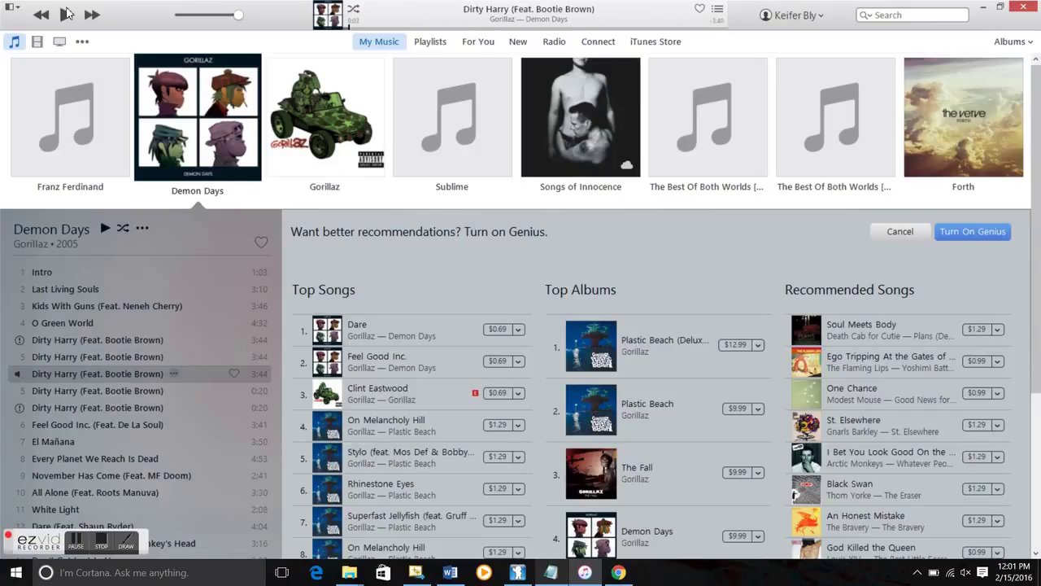
# Enable a custom start time of 0:44 in the playback options of the third listed Dirty Harry song
pyautogui.click(98, 374)
pyautogui.rightClick(97, 374)
pyautogui.click(47, 389)
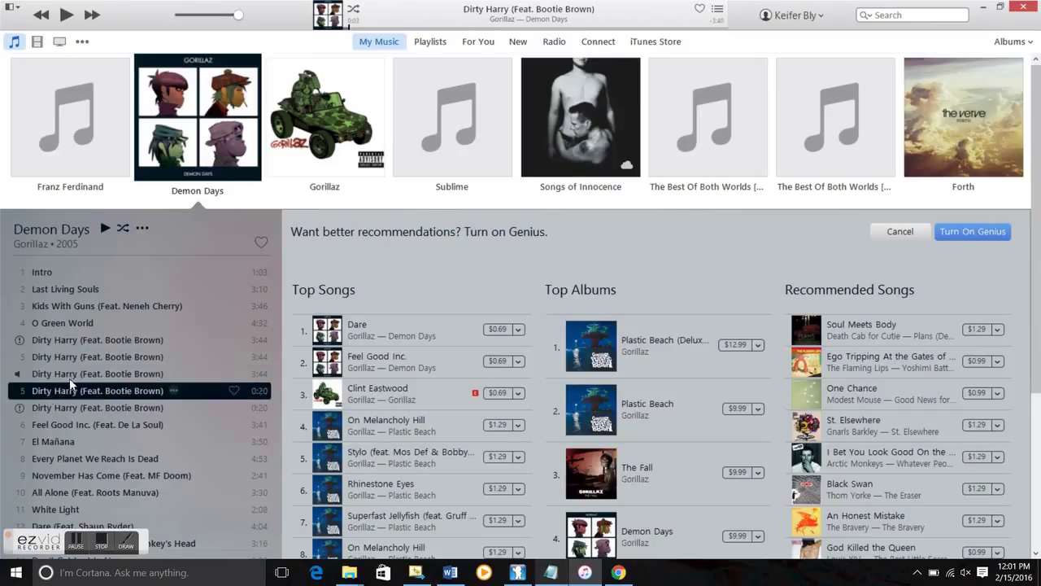
pyautogui.rightClick(77, 379)
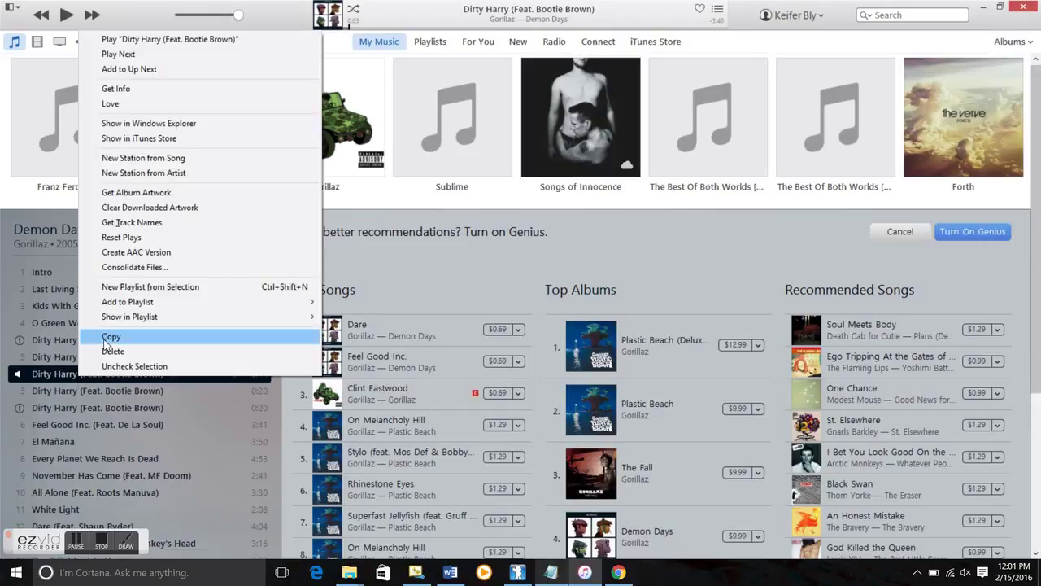
pyautogui.click(115, 87)
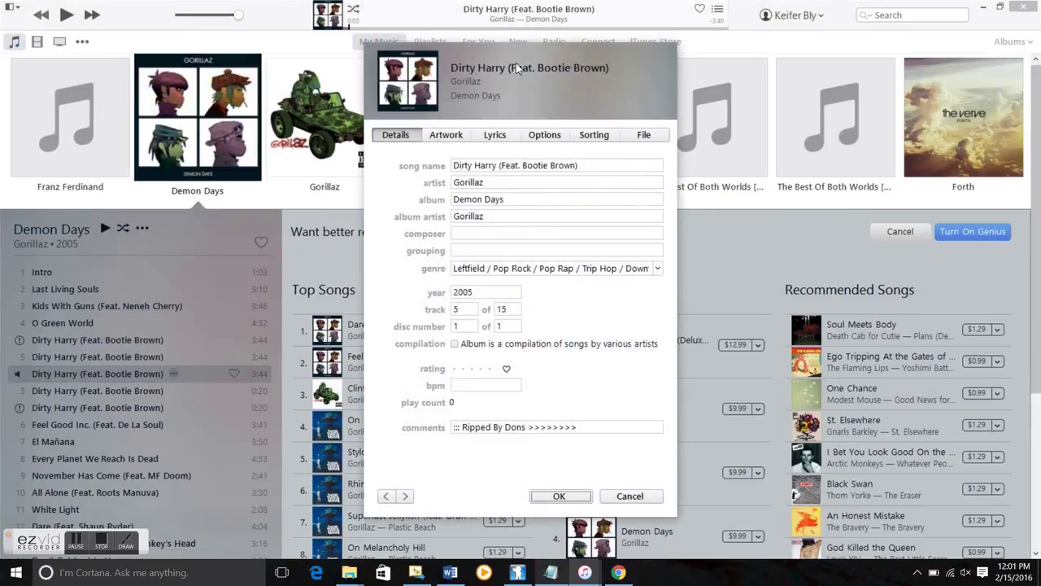
pyautogui.click(545, 136)
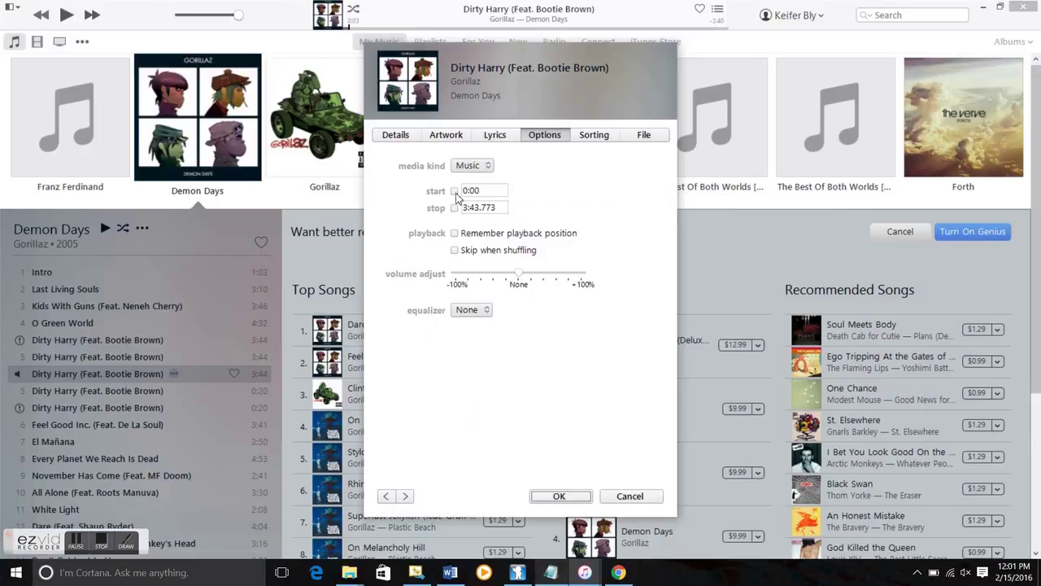
pyautogui.click(454, 191)
pyautogui.doubleClick(472, 192)
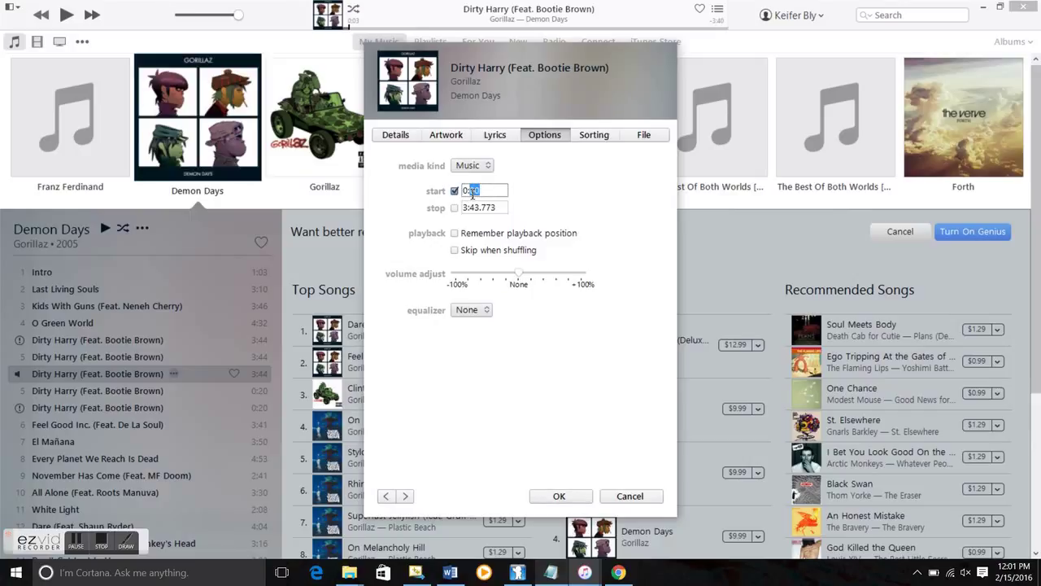
pyautogui.write('44')
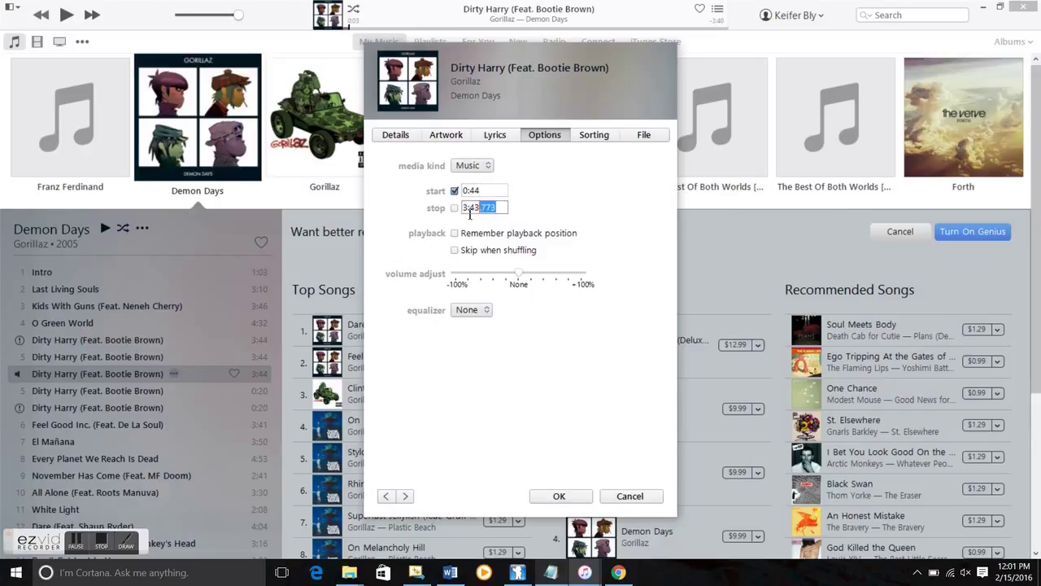
# Enable a custom stop time of 1:04 for the same song and save its options
pyautogui.press('Tab')
pyautogui.write('1:04')
pyautogui.click(454, 207)
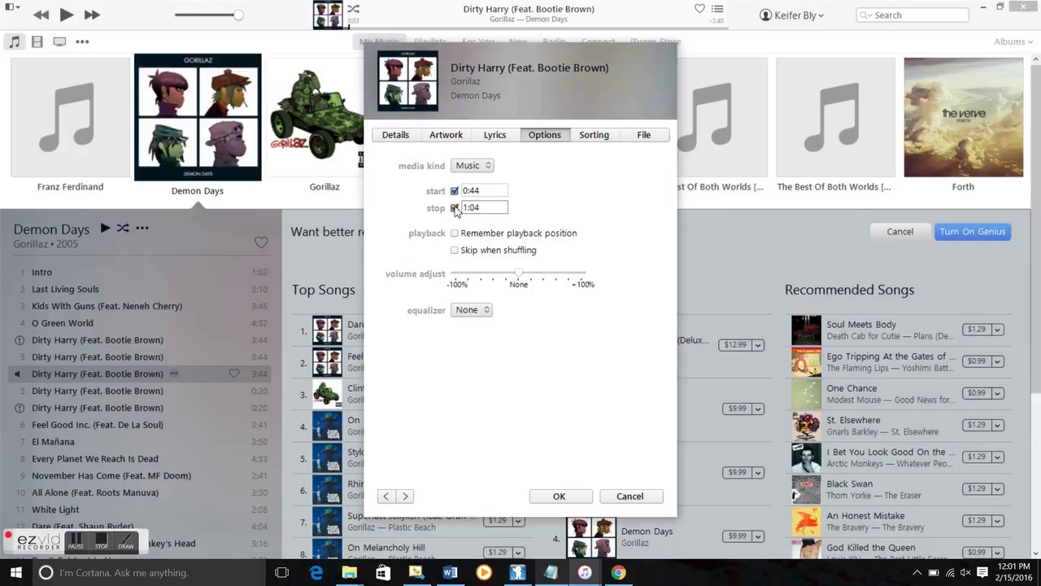
pyautogui.click(581, 495)
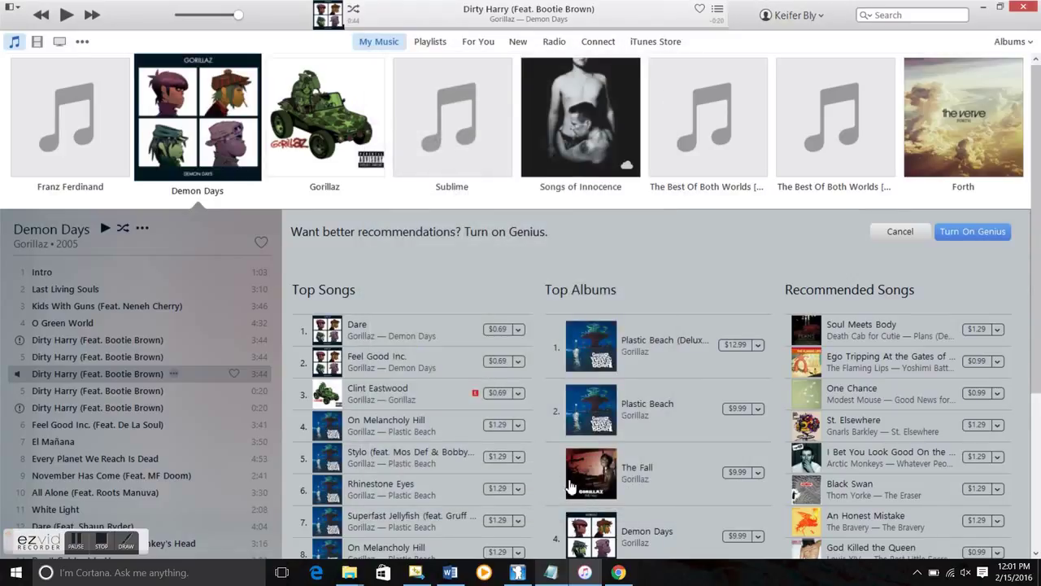
# Play the shortened Dirty Harry song to check the 0:44 to 1:04 section, adjusting the system volume for listening
pyautogui.press('XF86AudioLowerVolume')
pyautogui.press('XF86AudioLowerVolume')
pyautogui.press('XF86AudioLowerVolume')
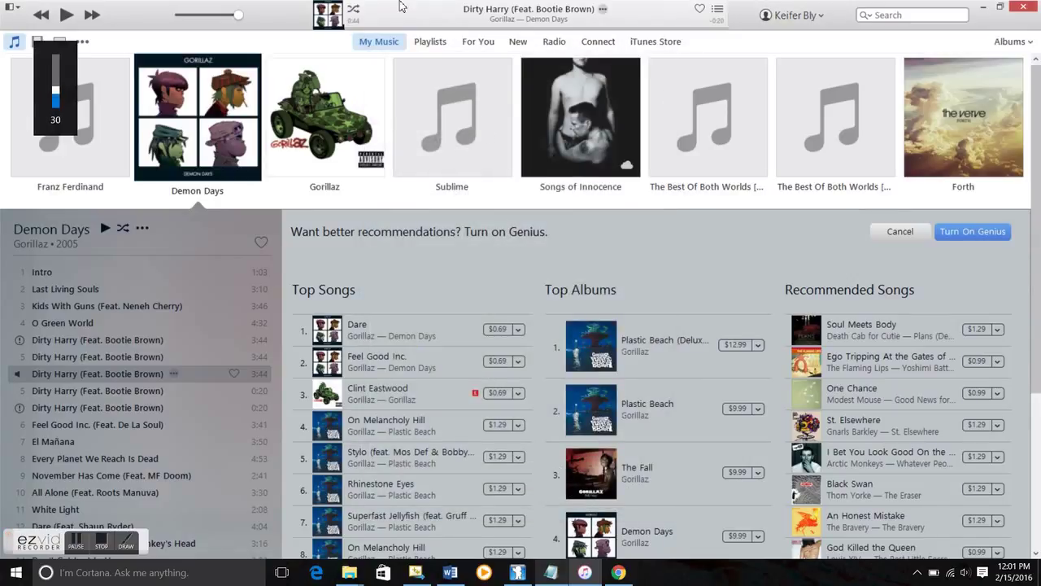
pyautogui.press('space')
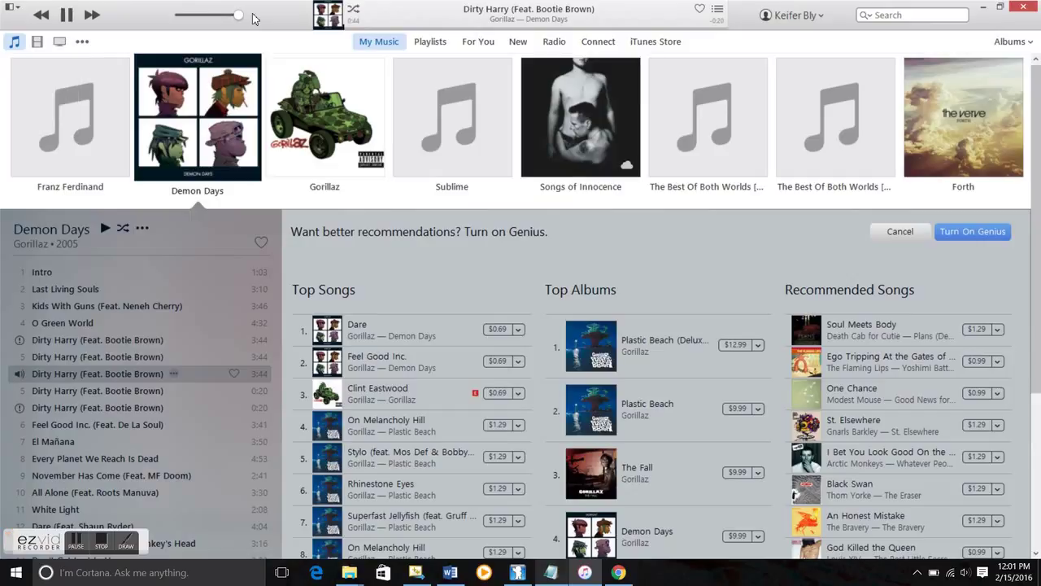
pyautogui.press('space')
pyautogui.click(109, 373)
pyautogui.press('space')
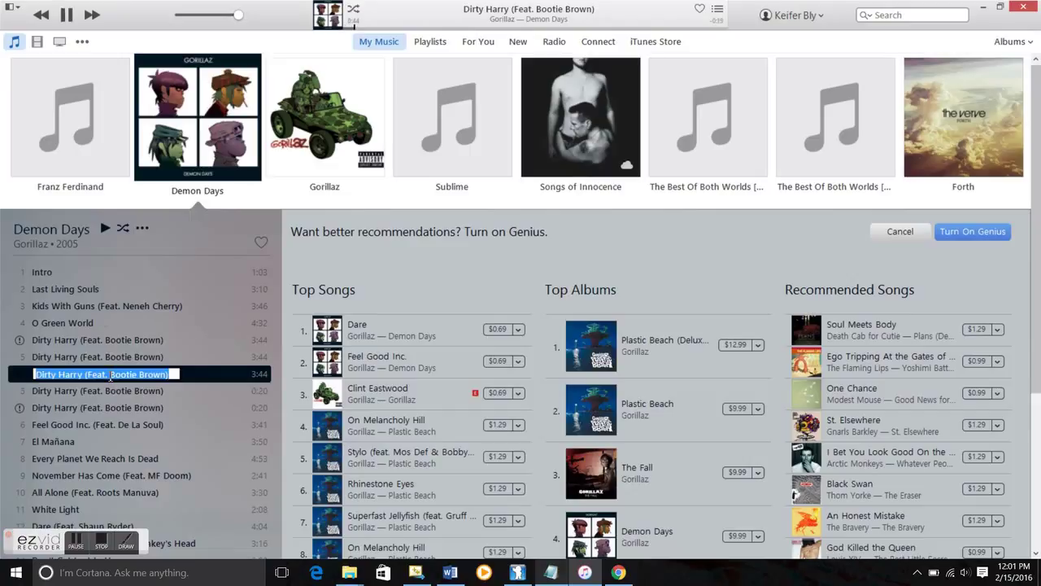
pyautogui.press('XF86AudioLowerVolume')
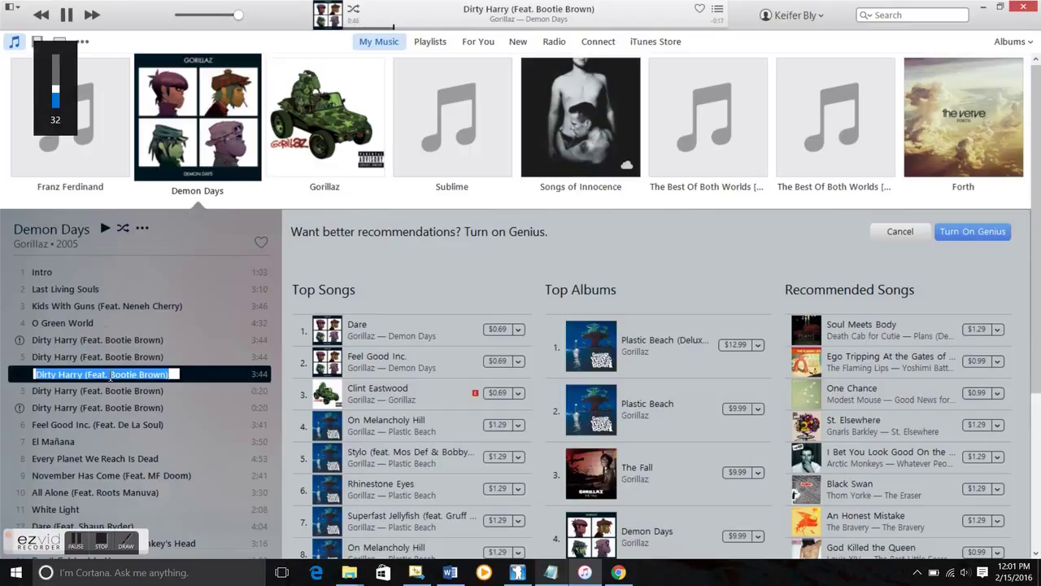
pyautogui.press('XF86AudioRaiseVolume')
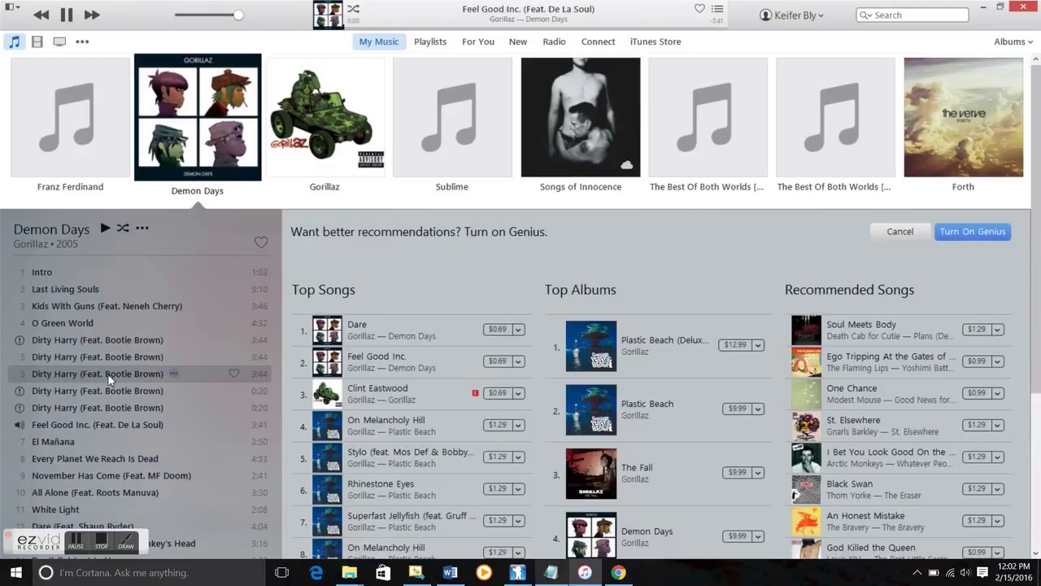
# Briefly play the second listed Dirty Harry song to check its shortened section, and create an AAC version of it
pyautogui.press('space')
pyautogui.click(98, 360)
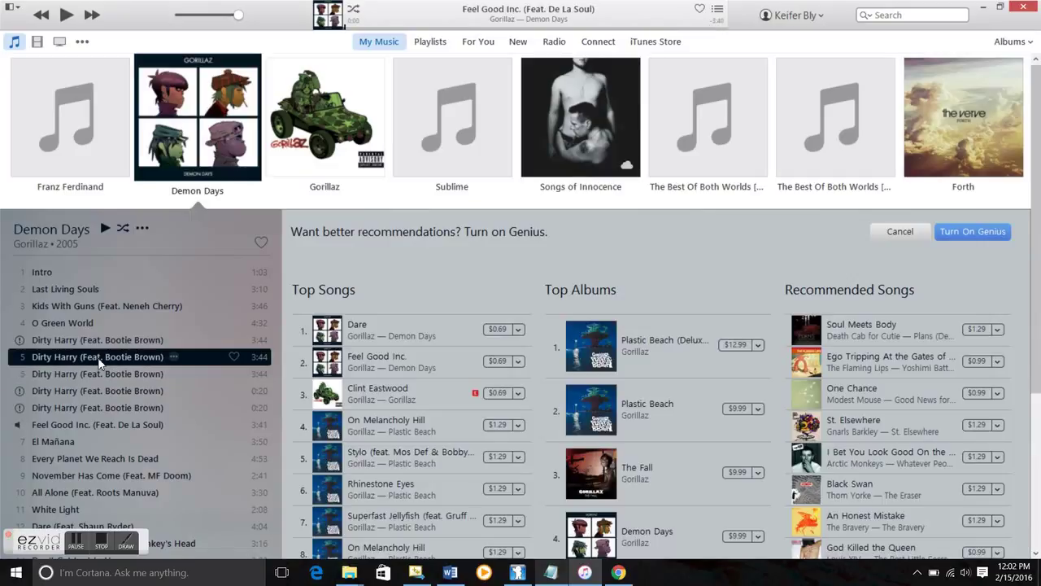
pyautogui.rightClick(99, 363)
pyautogui.press('Escape')
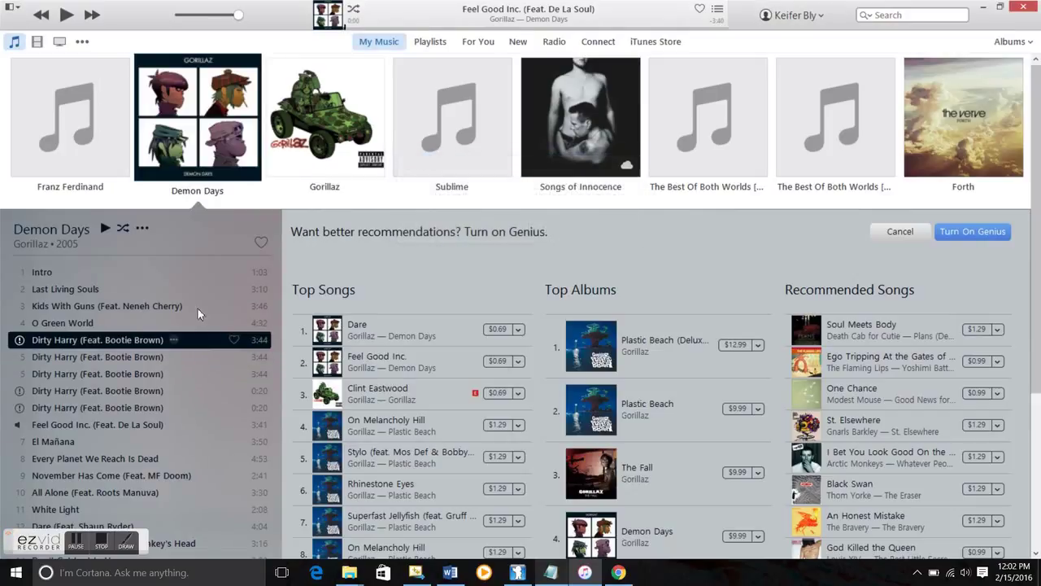
pyautogui.doubleClick(88, 357)
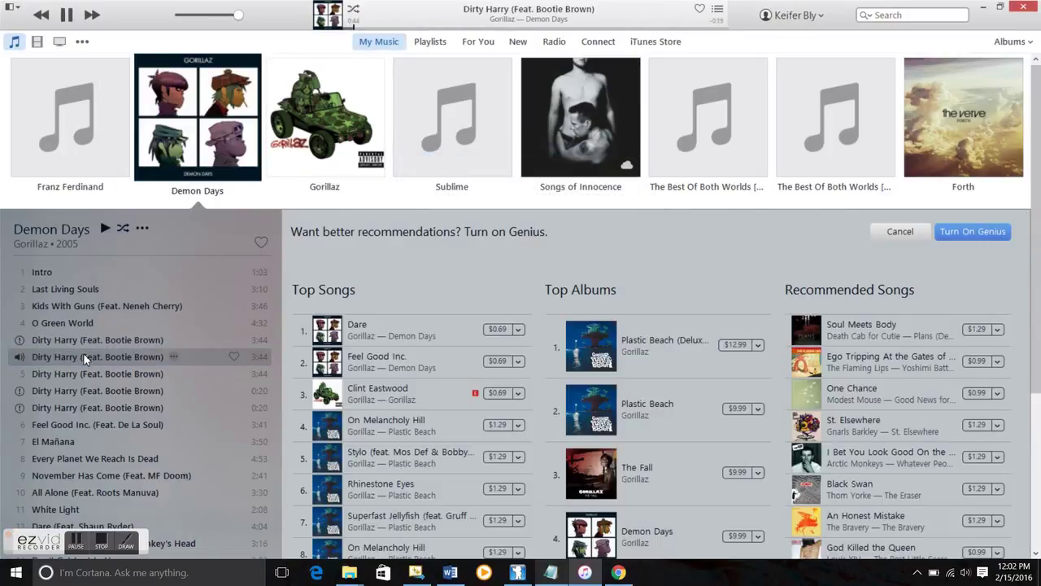
pyautogui.press('space')
pyautogui.rightClick(87, 360)
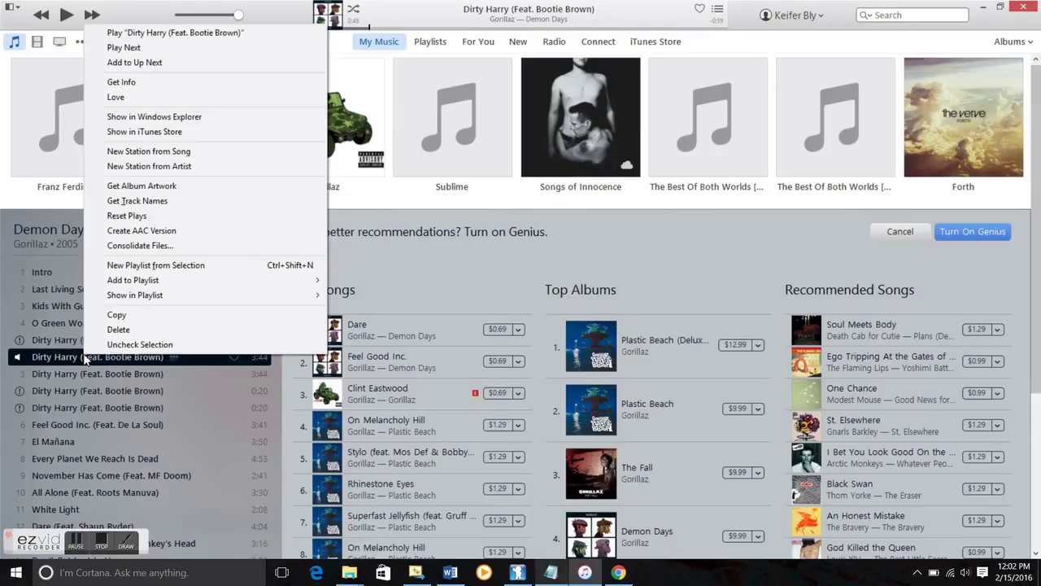
pyautogui.click(147, 231)
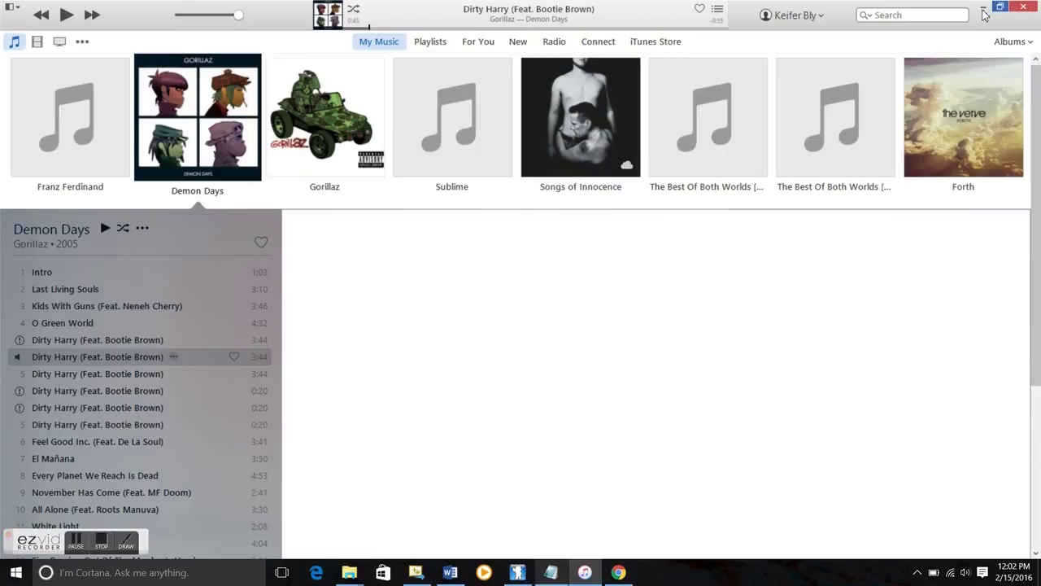
# Switch to File Explorer, search Quick access for "dirty harry" and move the 20-second file 05 Dirty Harry (Feat. Bootie Brown 1.m4a to the desktop
pyautogui.click(983, 10)
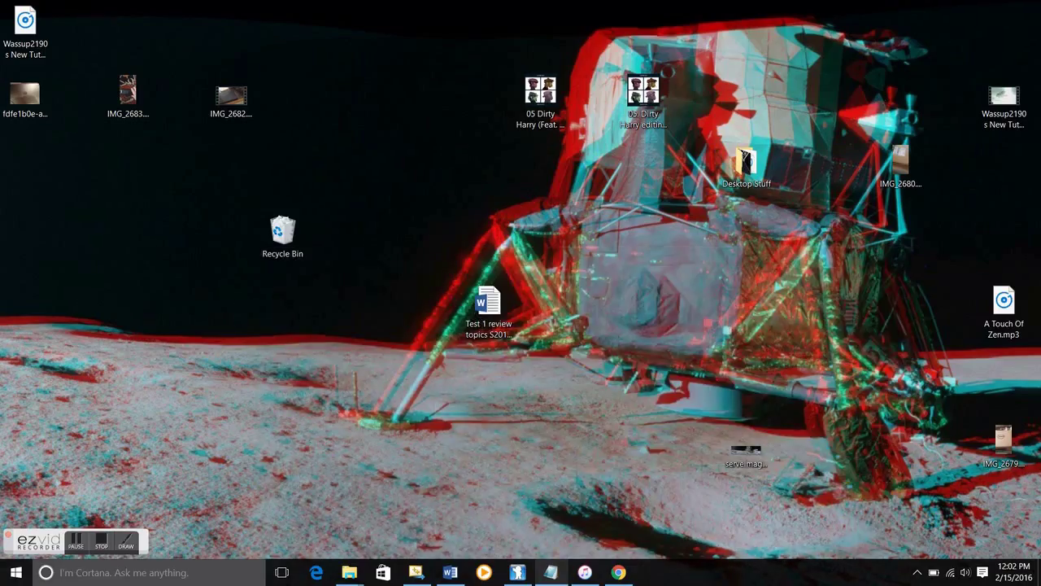
pyautogui.press('super')
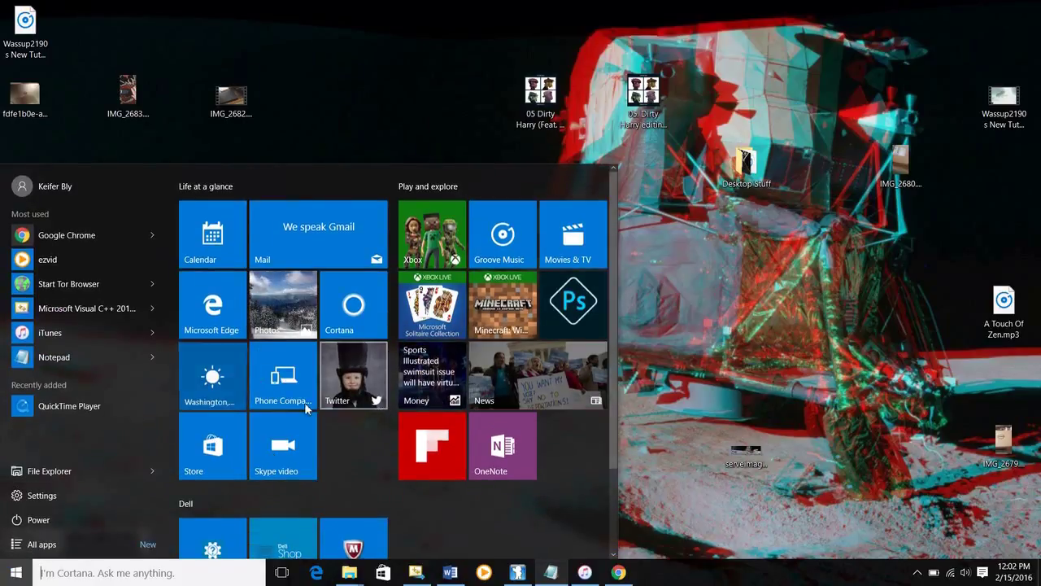
pyautogui.click(104, 476)
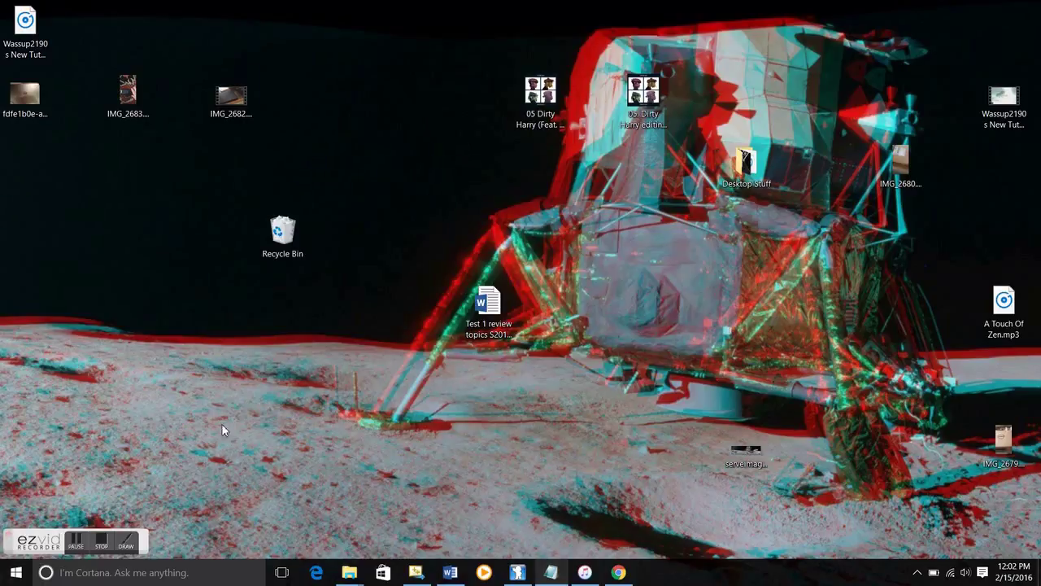
pyautogui.click(787, 236)
pyautogui.moveTo(692, 209); pyautogui.dragTo(644, 233)
pyautogui.write('dirty harry')
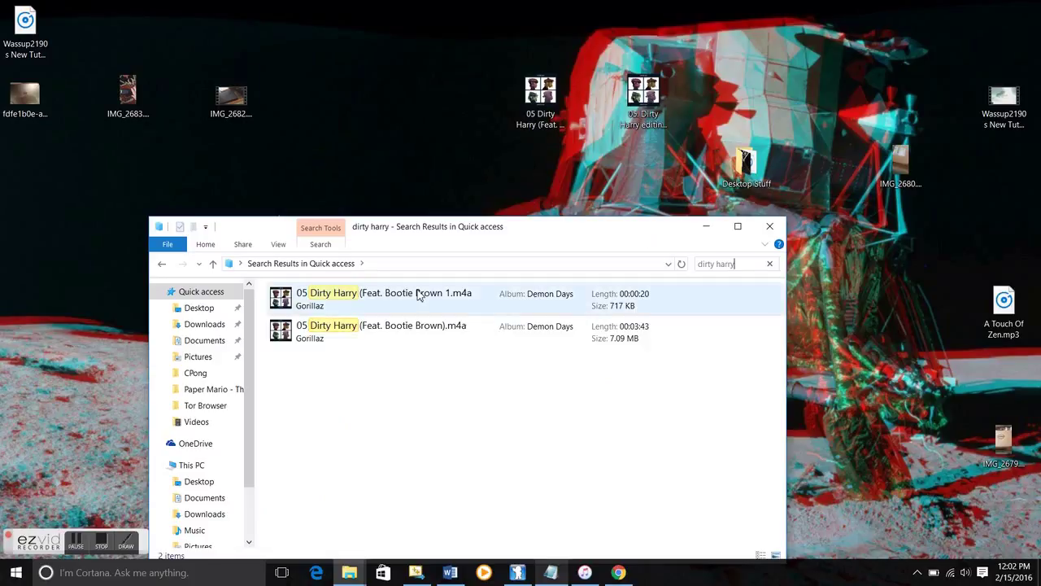
pyautogui.moveTo(378, 299); pyautogui.dragTo(431, 156)
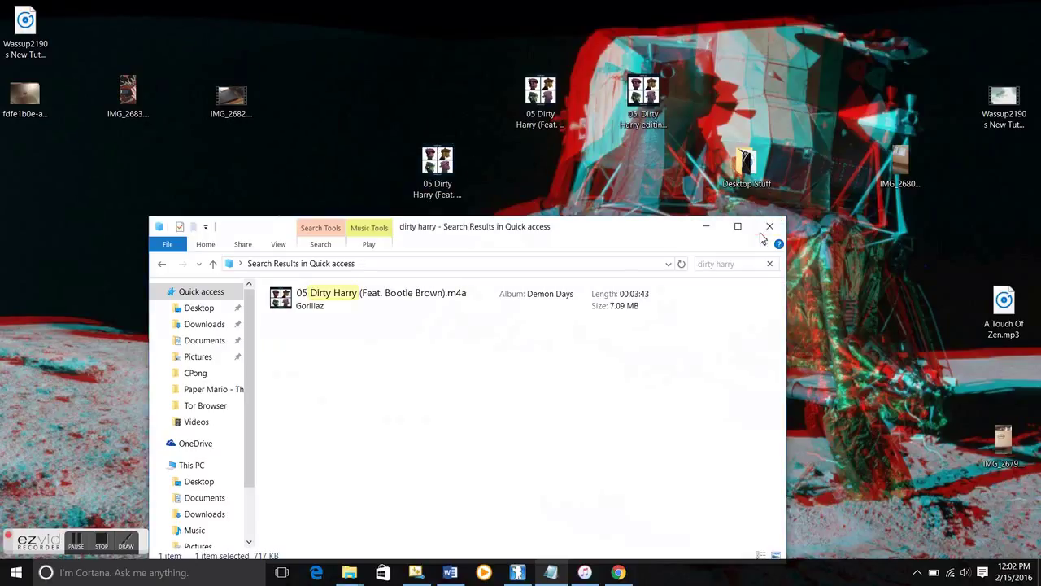
pyautogui.click(764, 231)
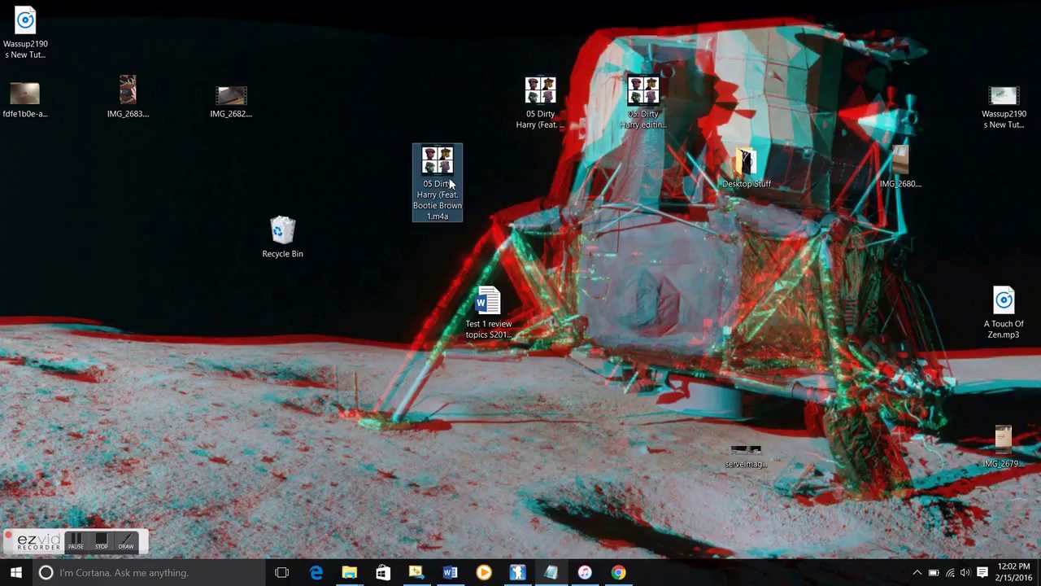
# Change the extension of the desktop file 05 Dirty Harry (Feat. Bootie Brown 1 to .m4r in its properties, and try opening the renamed file
pyautogui.rightClick(452, 184)
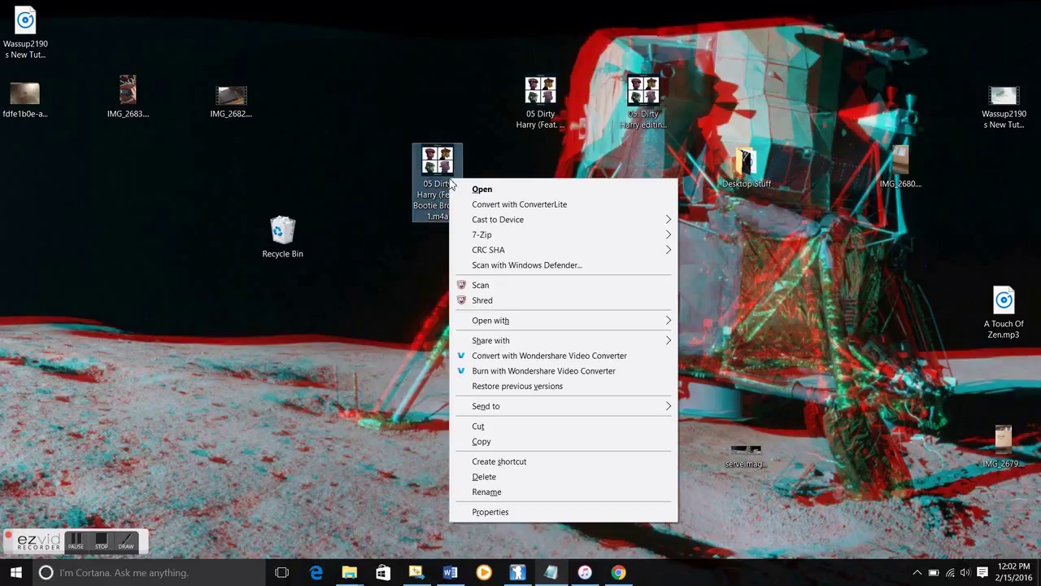
pyautogui.click(545, 512)
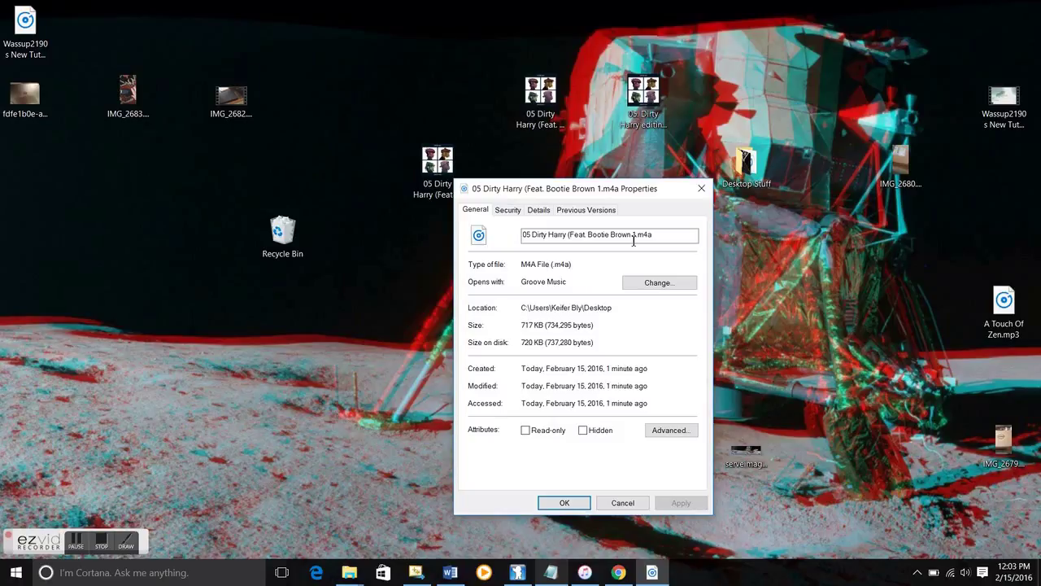
pyautogui.click(662, 235)
pyautogui.moveTo(662, 235); pyautogui.dragTo(646, 236)
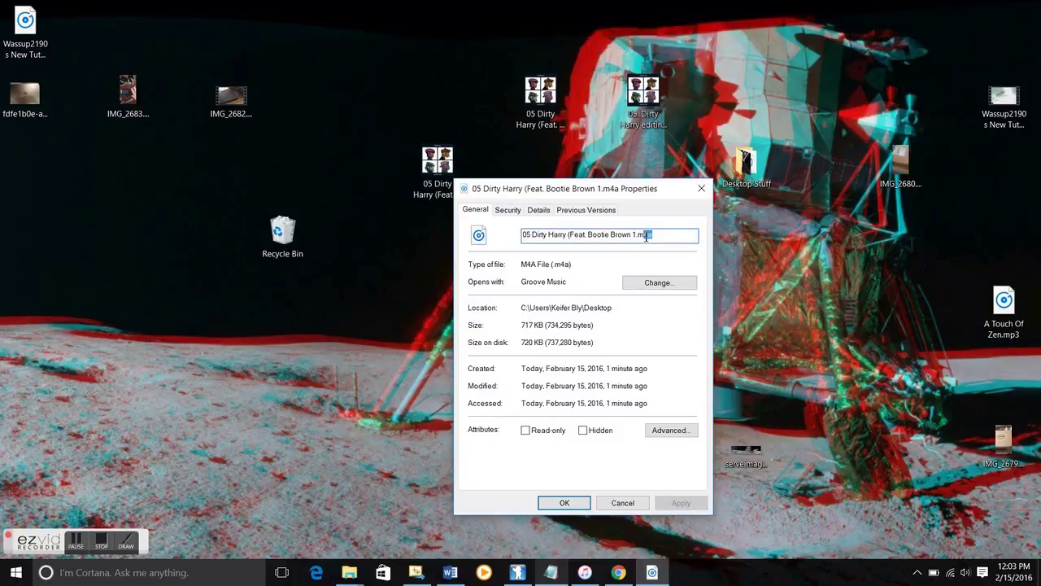
pyautogui.press('BackSpace')
pyautogui.write('r')
pyautogui.press('Return')
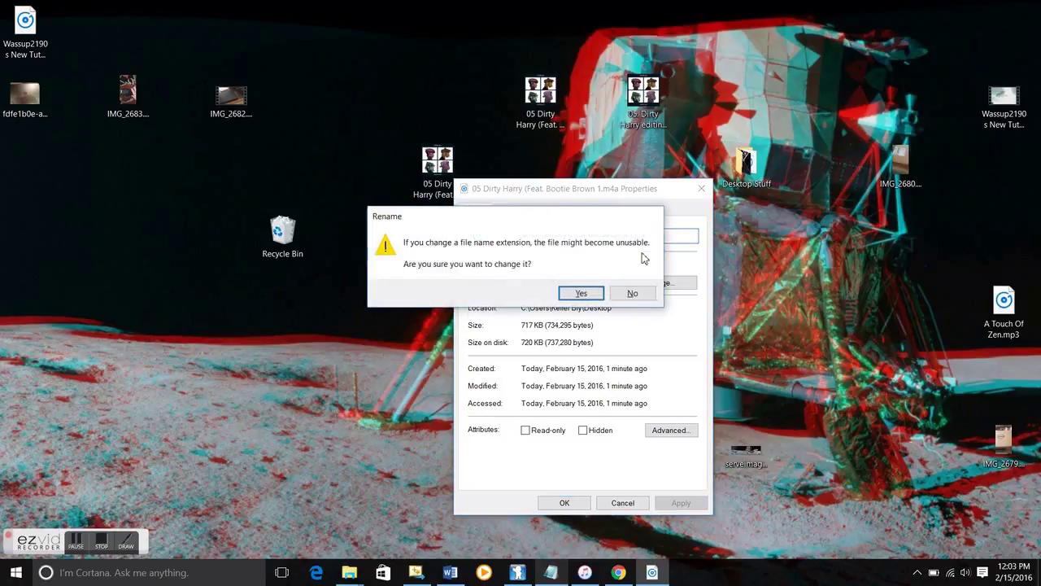
pyautogui.click(581, 294)
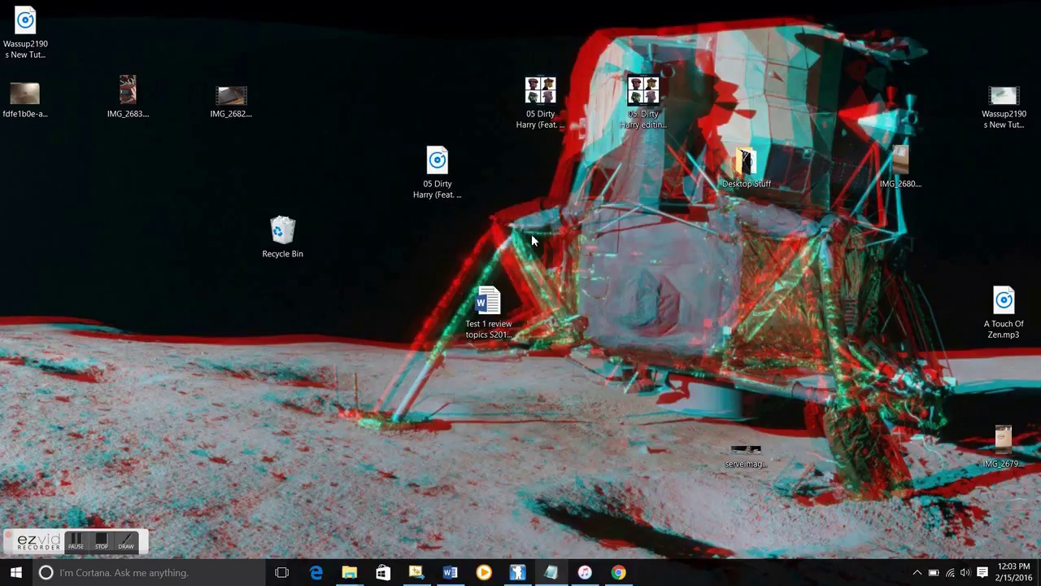
pyautogui.doubleClick(453, 178)
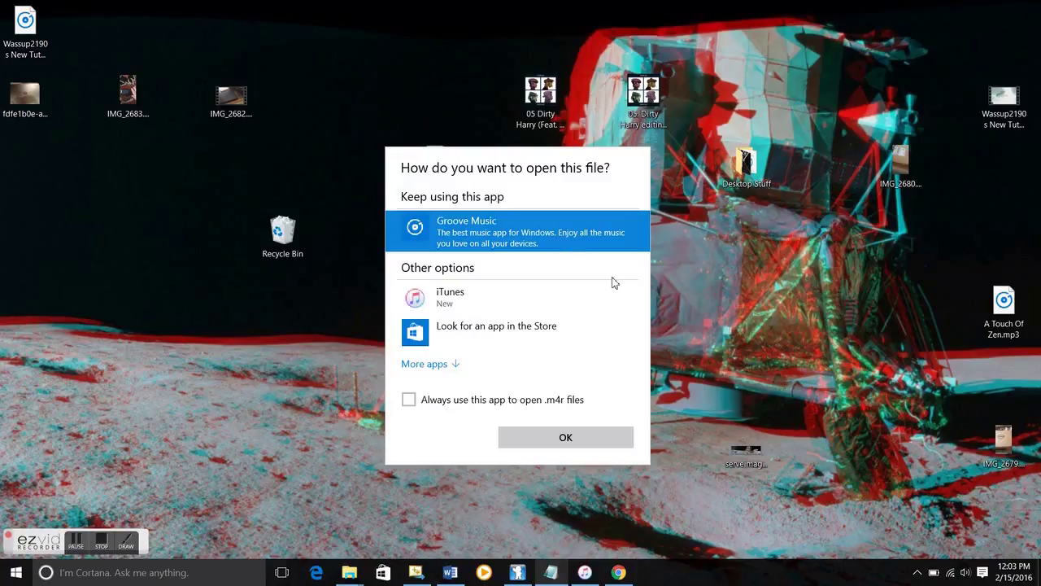
pyautogui.click(700, 288)
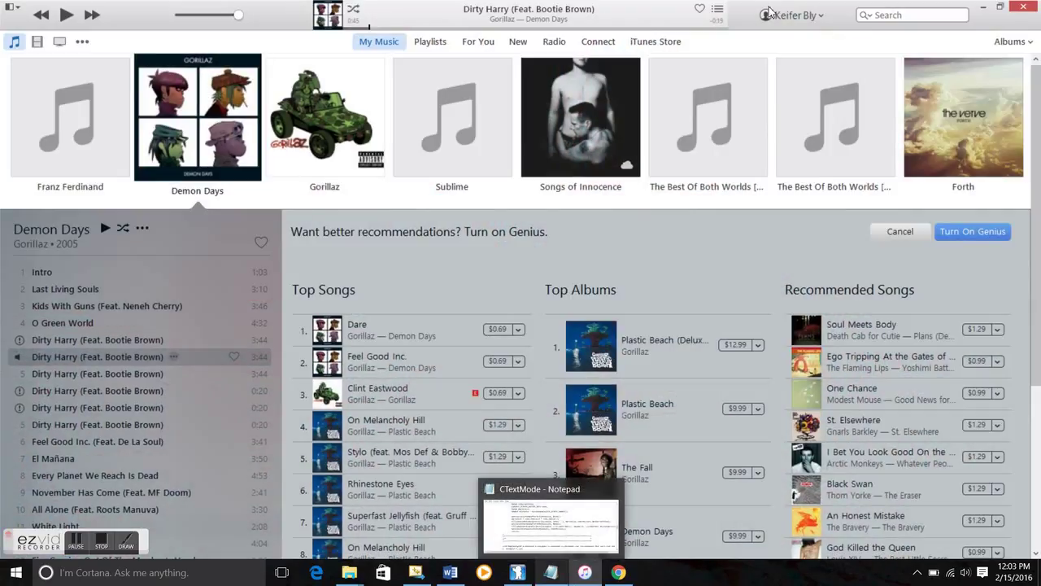
# Switch to iTunes and add 05 Dirty Harry (Feat. Bootie Brown 1.m4r from the Desktop to the library
pyautogui.click(999, 7)
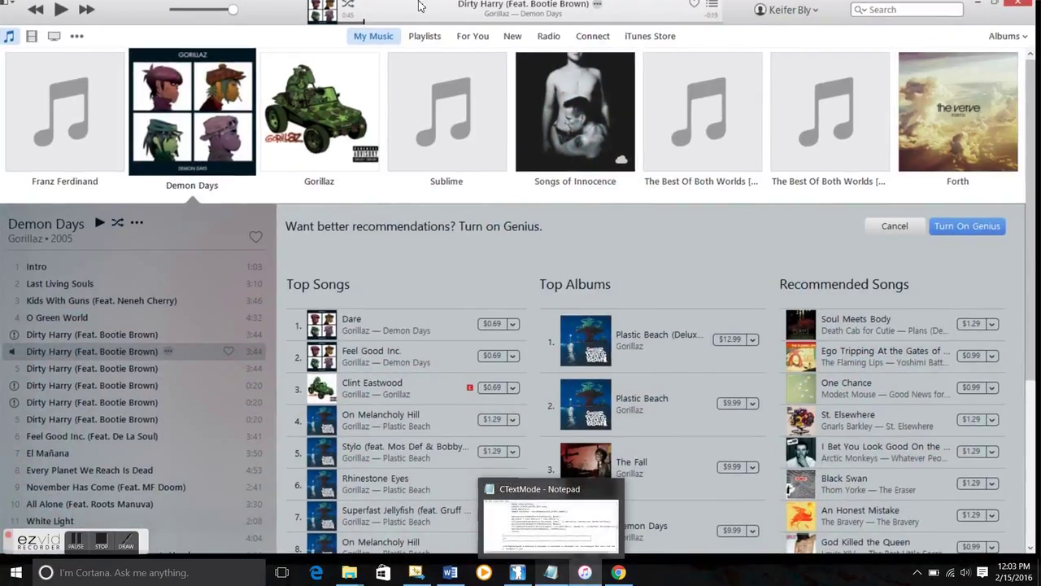
pyautogui.moveTo(565, 8); pyautogui.dragTo(828, 202)
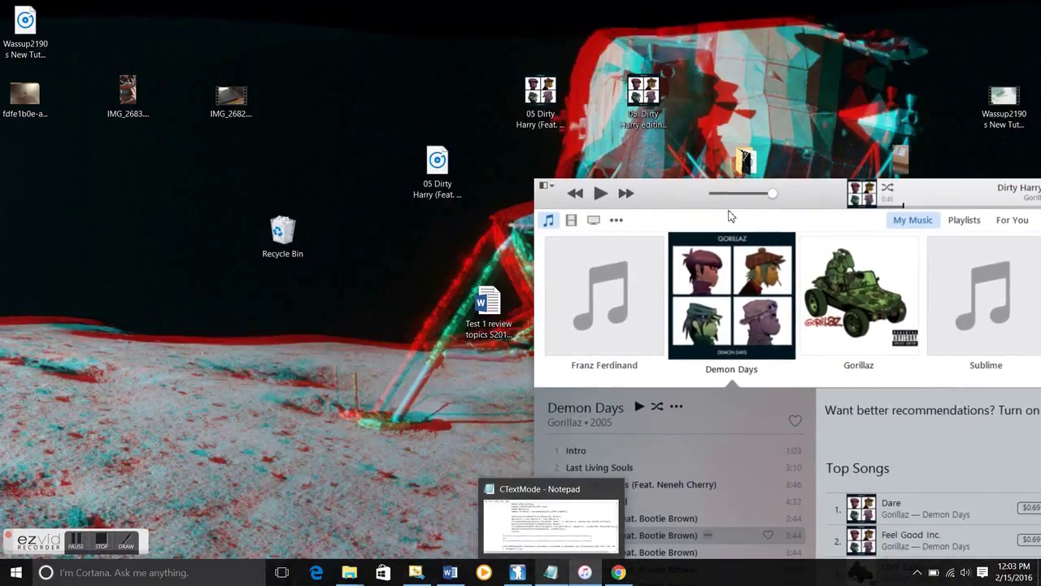
pyautogui.click(554, 187)
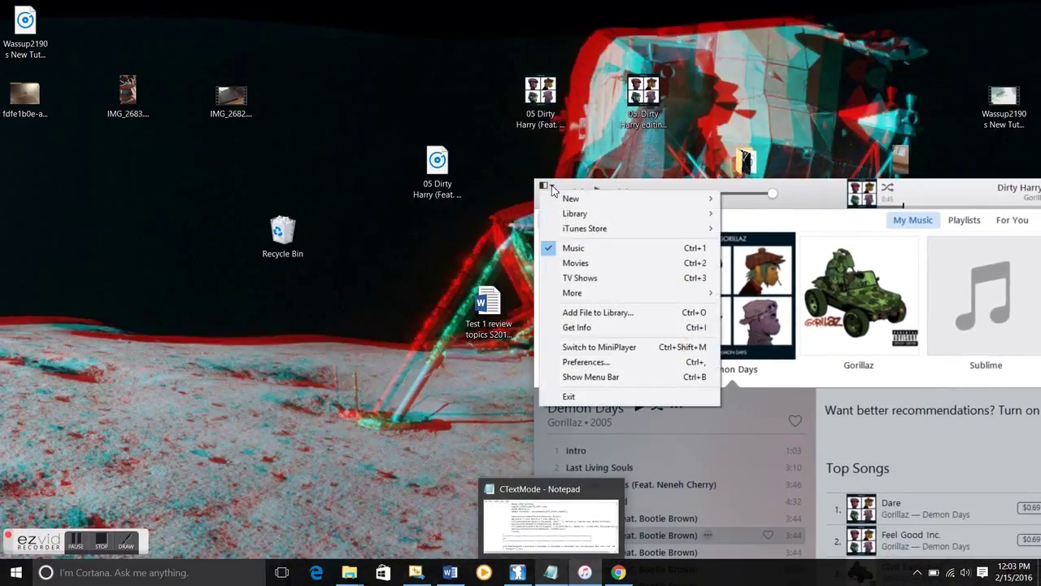
pyautogui.click(570, 316)
pyautogui.moveTo(570, 312); pyautogui.dragTo(541, 236)
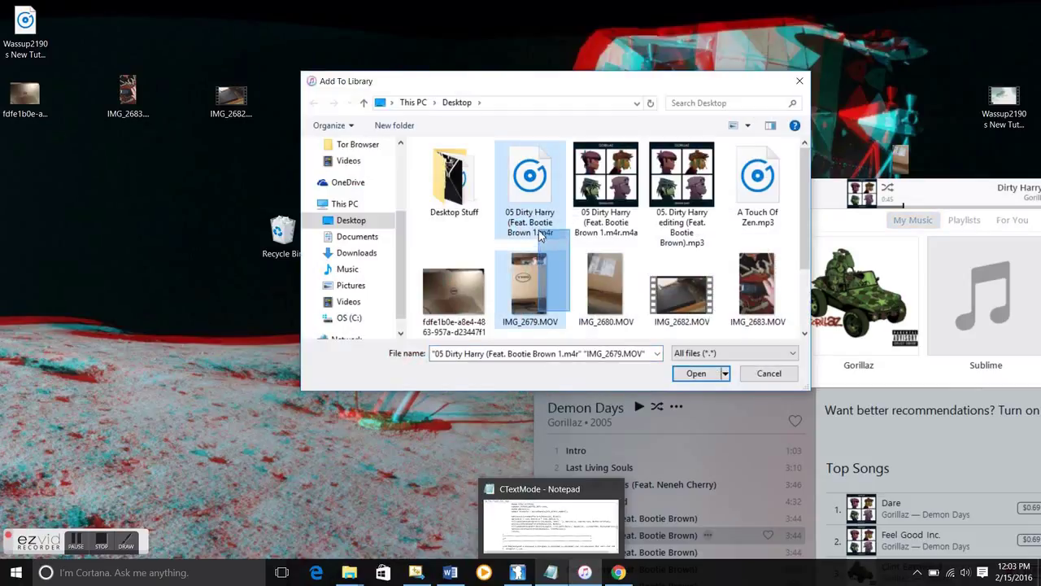
pyautogui.click(519, 218)
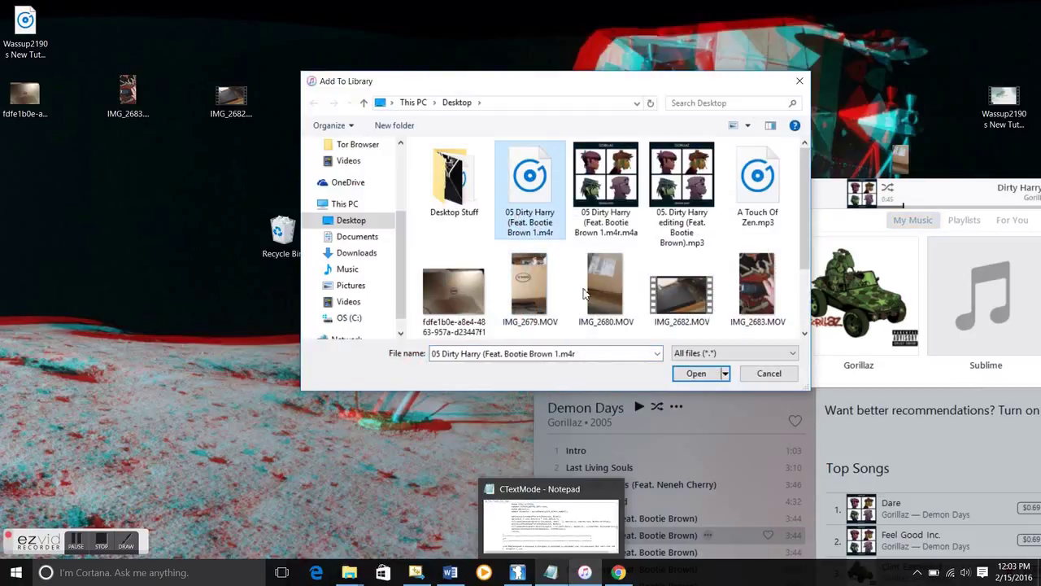
pyautogui.click(683, 376)
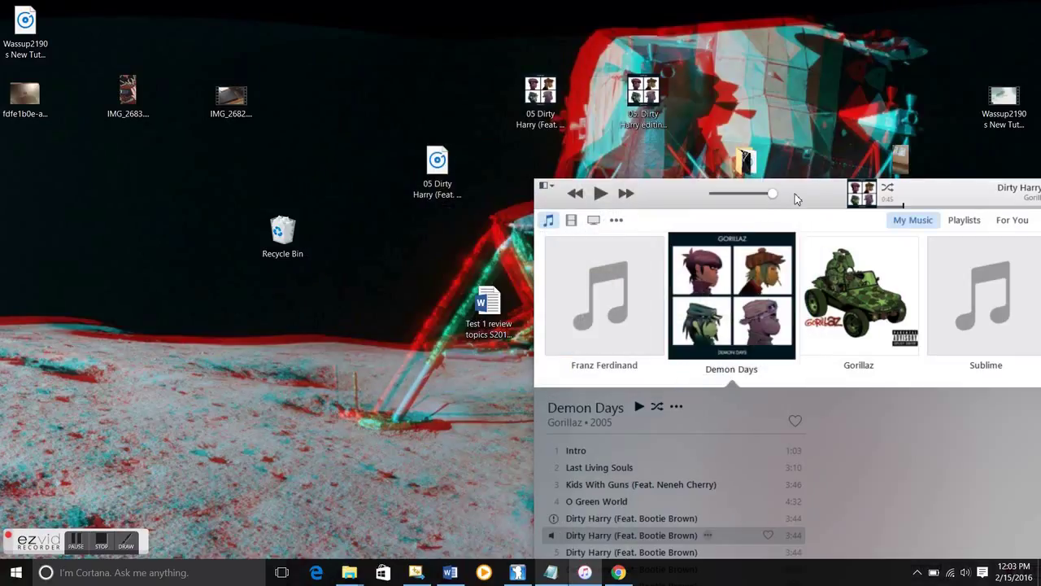
# Move the iTunes window so that most of the music library fits on the screen
pyautogui.moveTo(796, 199); pyautogui.dragTo(366, 28)
pyautogui.moveTo(947, 28); pyautogui.dragTo(908, 30)
pyautogui.click(83, 18)
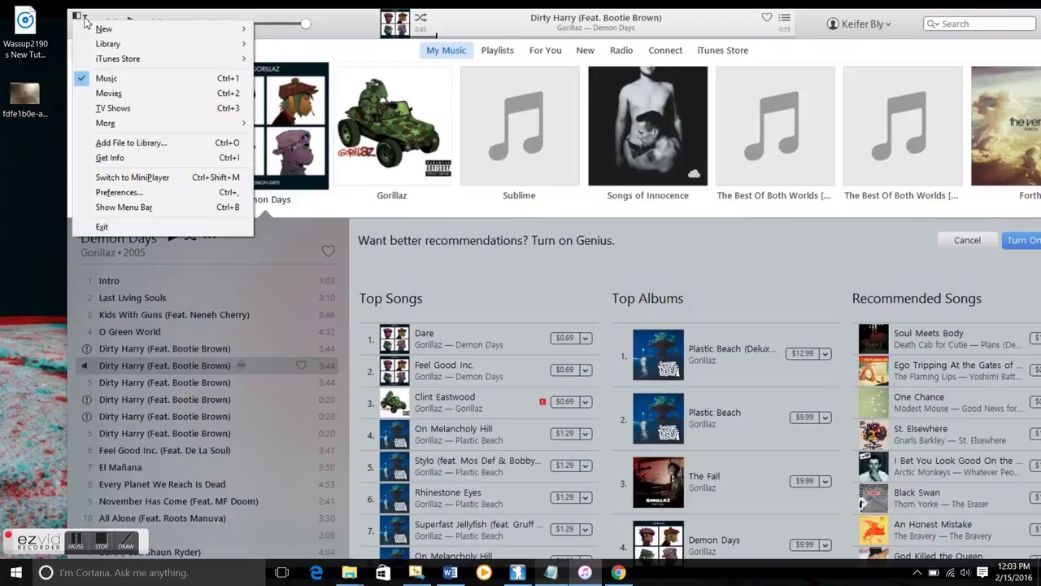
pyautogui.click(346, 63)
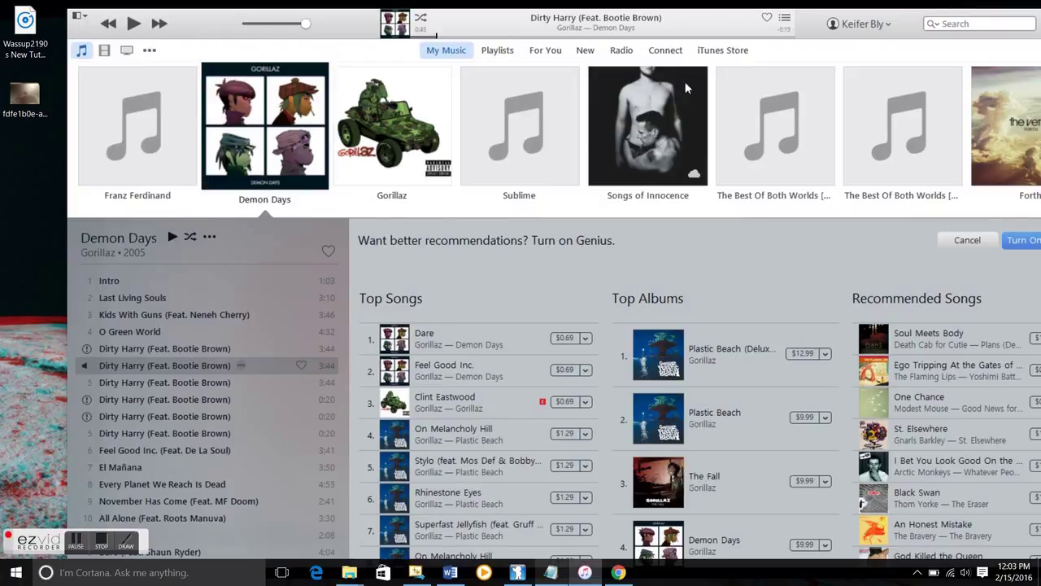
# Search the iTunes library for "tones", clear the search, and briefly consult the YouTube tutorial in Chrome
pyautogui.click(961, 25)
pyautogui.write('tones')
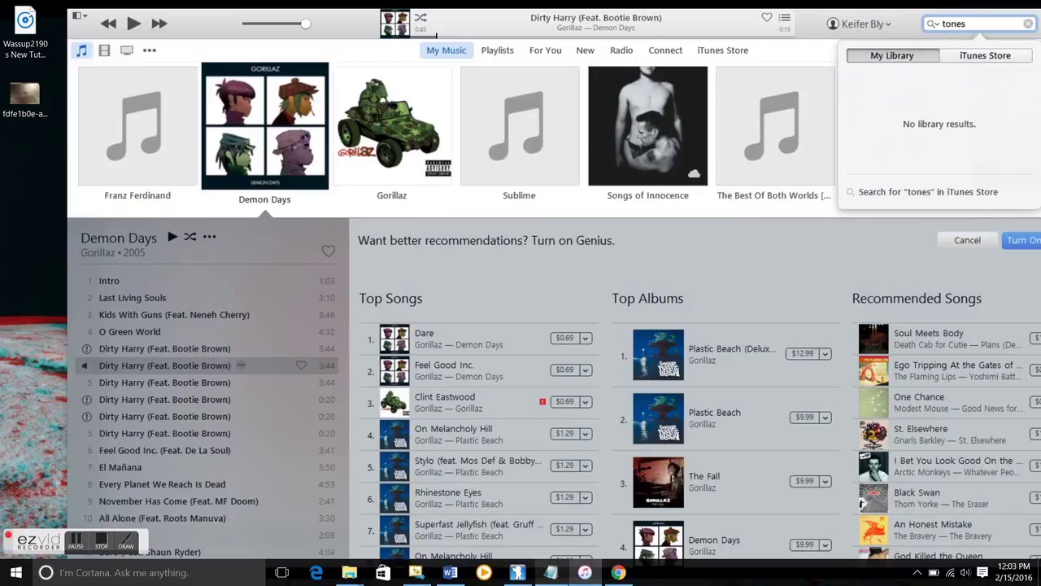
pyautogui.press('BackSpace')
pyautogui.press('BackSpace')
pyautogui.press('BackSpace')
pyautogui.press('BackSpace')
pyautogui.press('BackSpace')
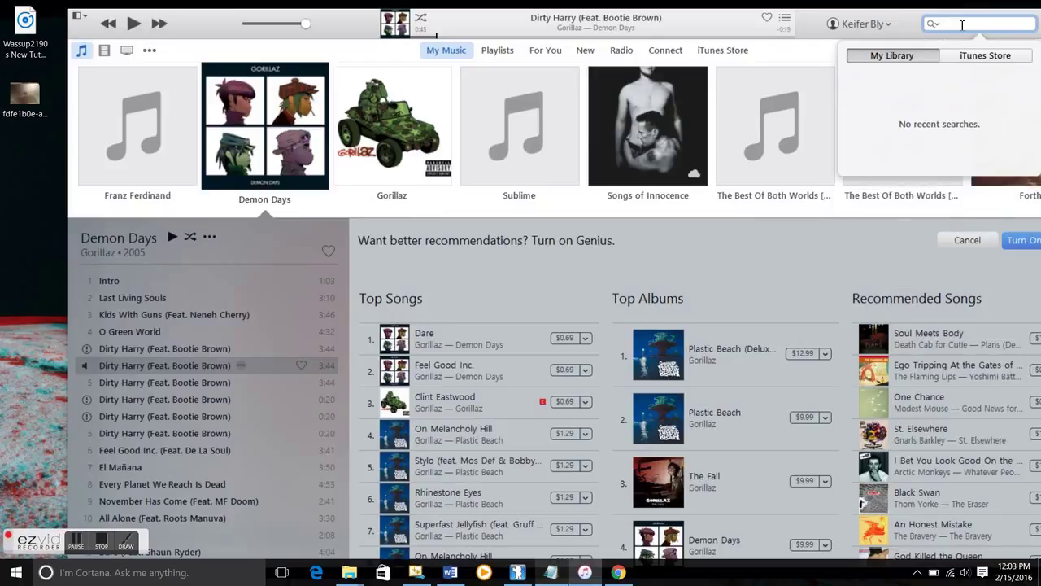
pyautogui.click(85, 208)
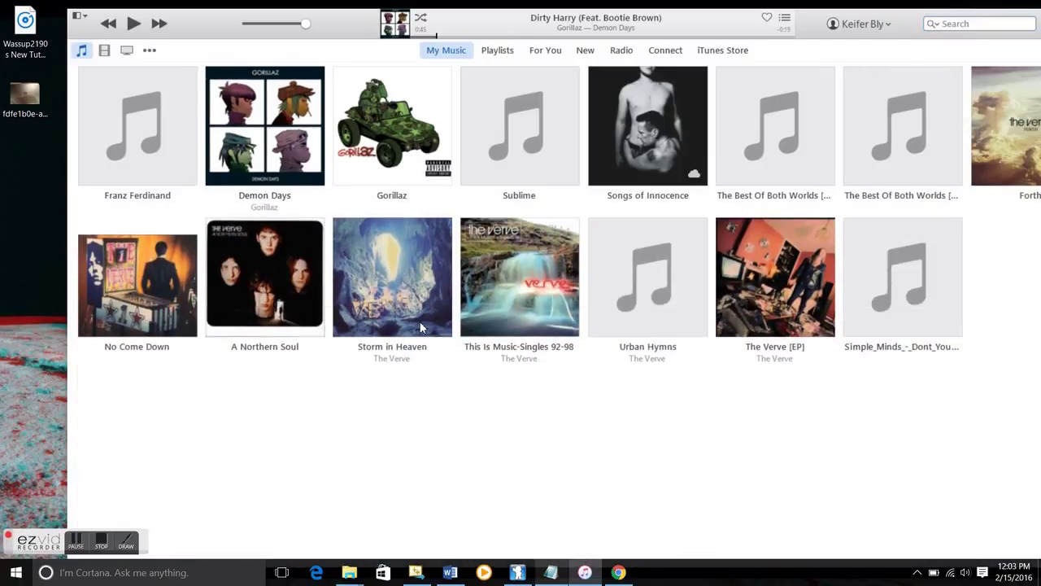
pyautogui.click(618, 573)
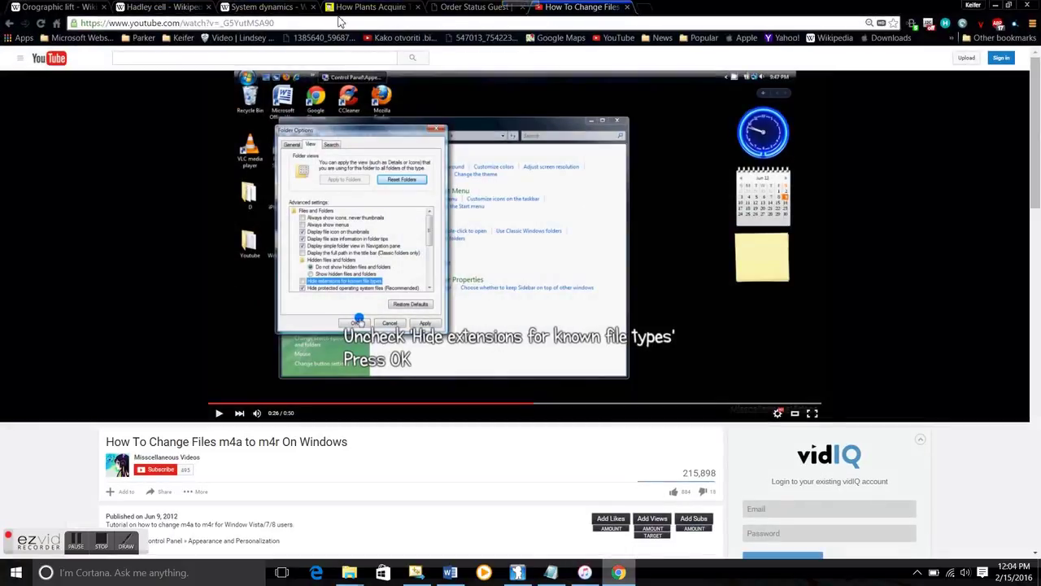
pyautogui.click(995, 5)
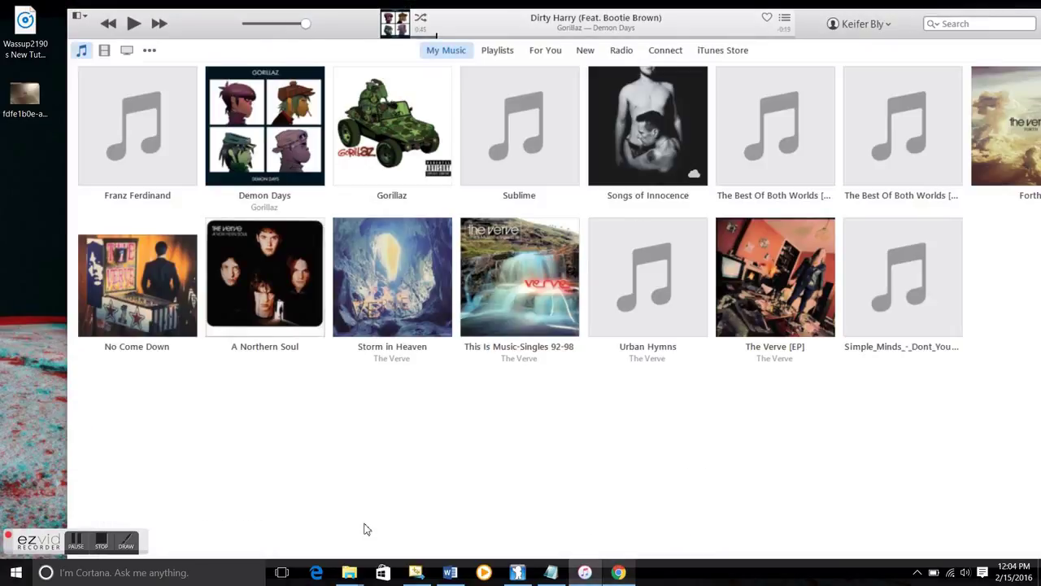
# Show the Tones section of the iTunes library and select the Dirty Harry tone
pyautogui.click(151, 51)
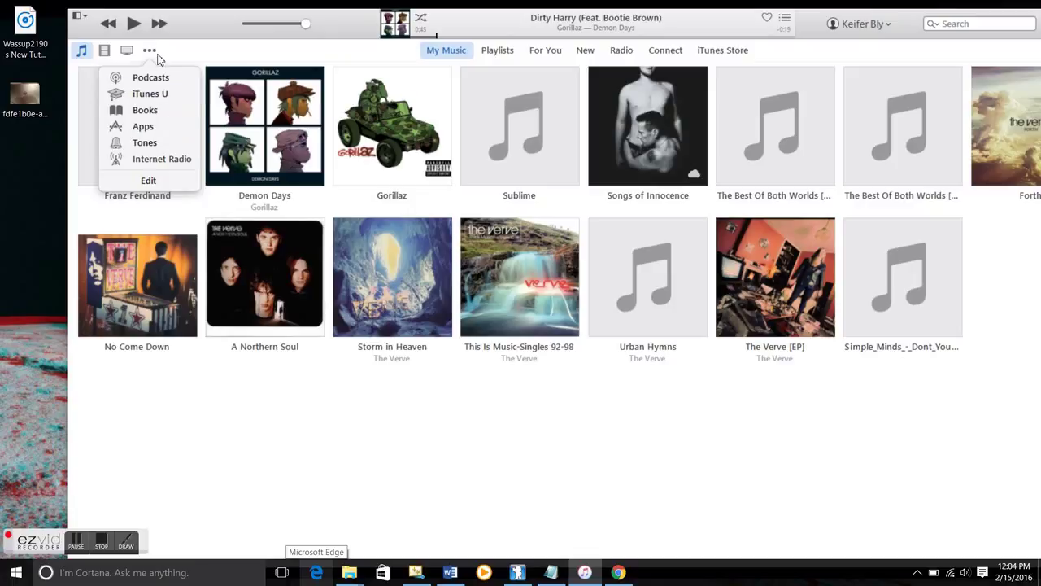
pyautogui.click(162, 143)
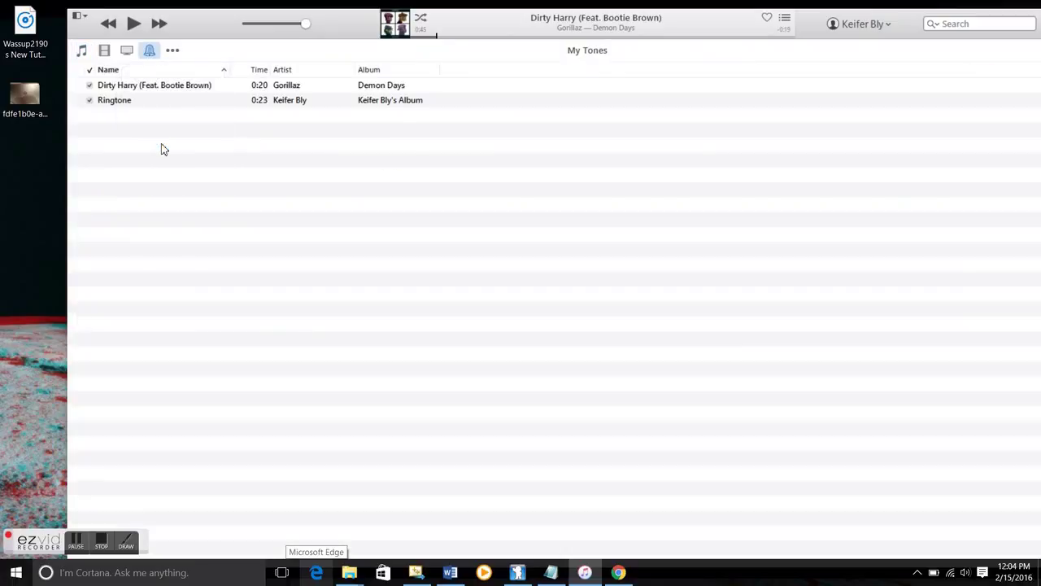
pyautogui.click(141, 87)
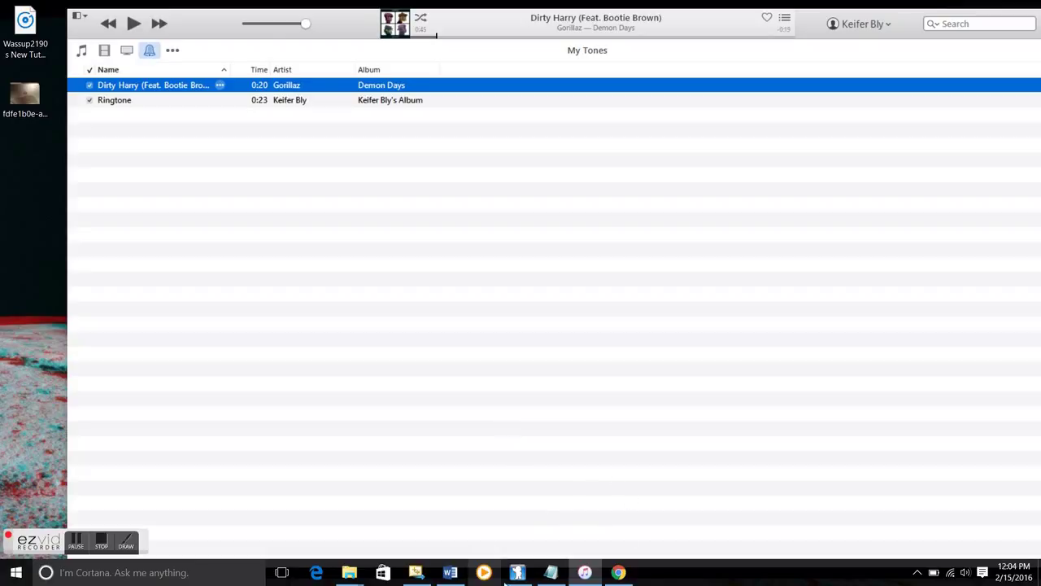
pyautogui.click(484, 573)
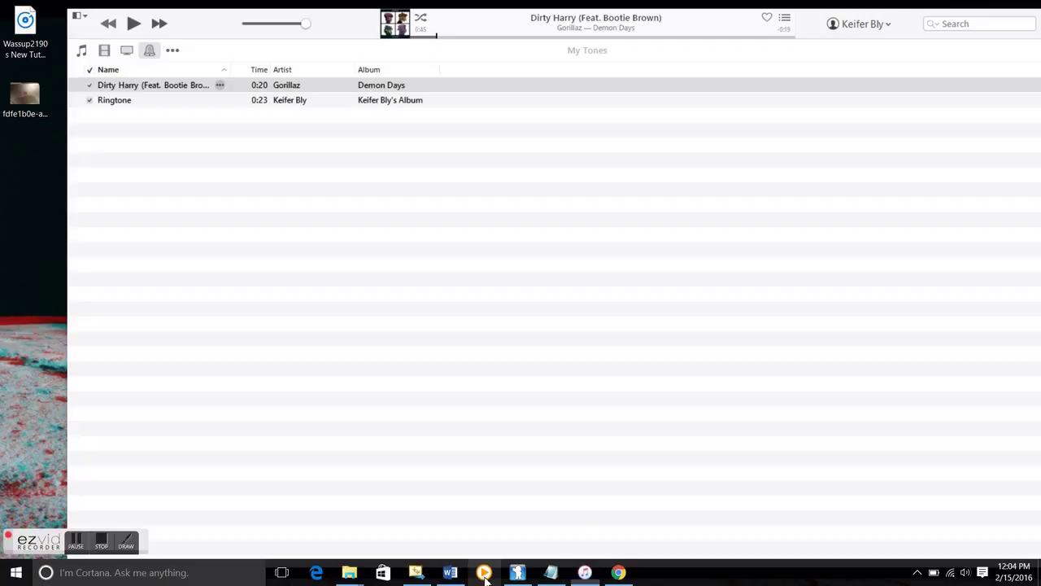
pyautogui.rightClick(484, 573)
pyautogui.click(105, 549)
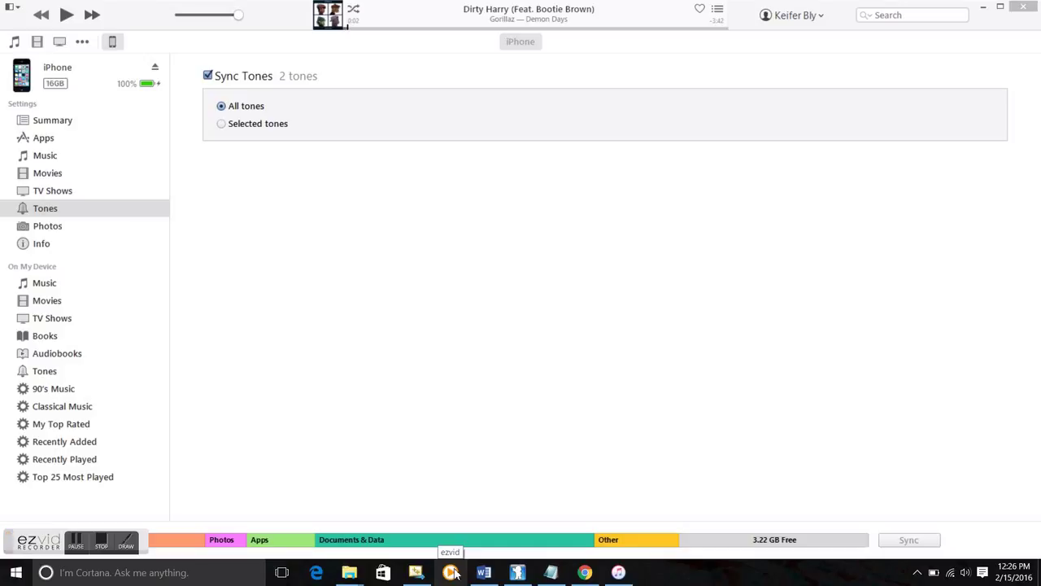
pyautogui.click(452, 573)
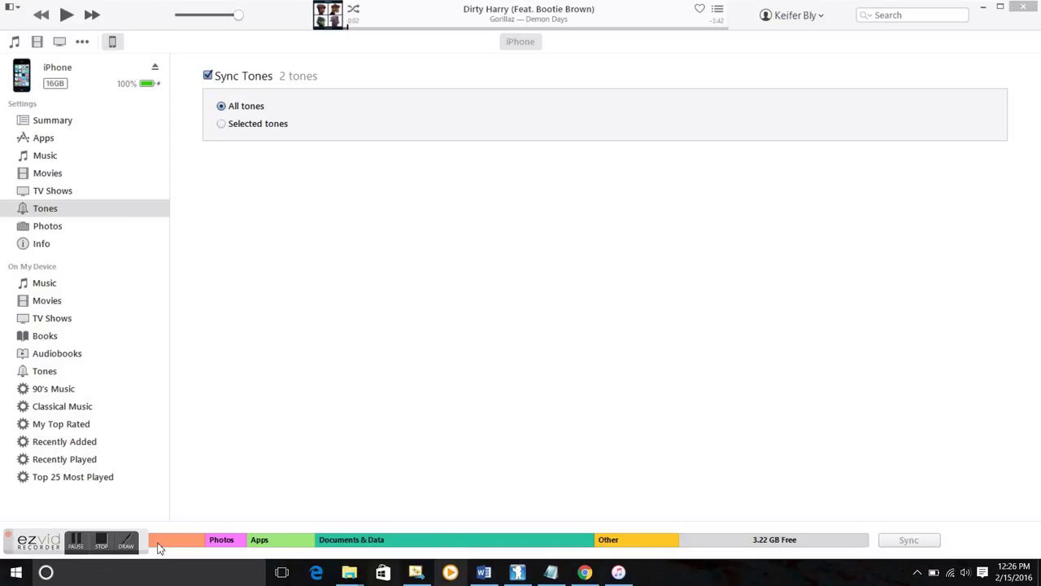
pyautogui.click(103, 545)
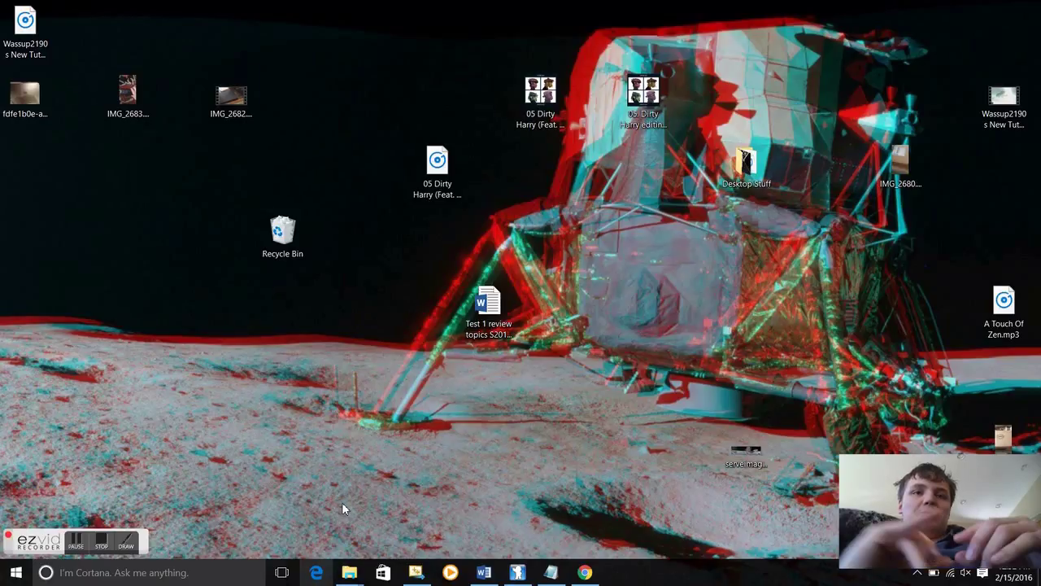
pyautogui.click(105, 544)
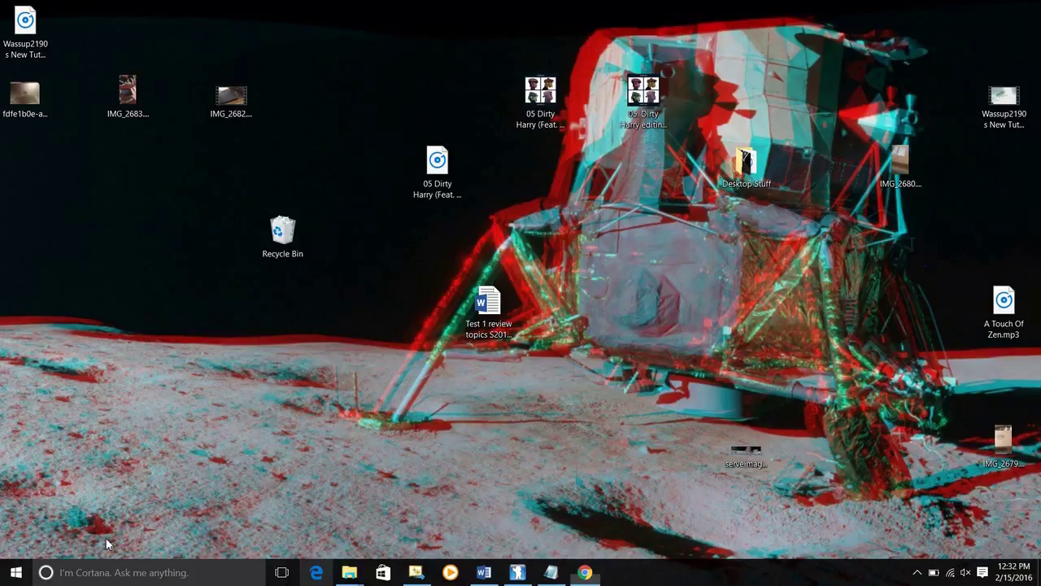